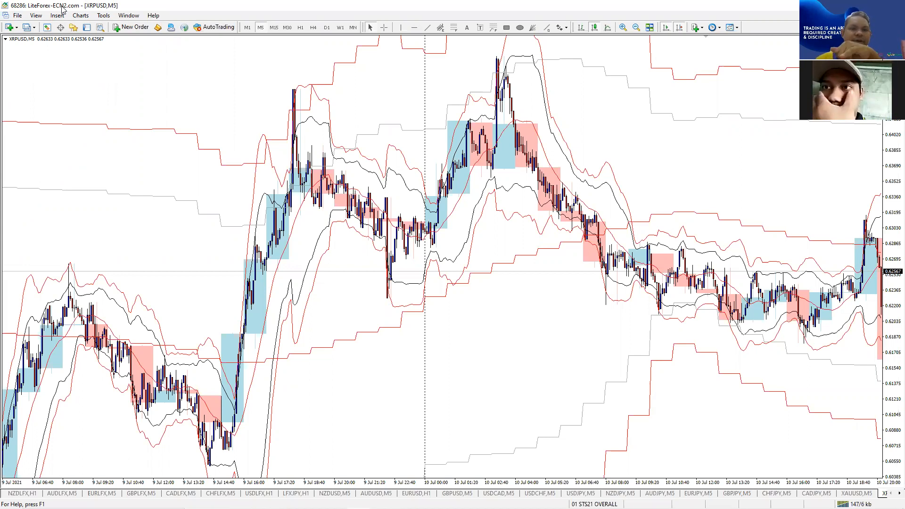
- Jump the XRPUSD M5 chart to its latest bars, up to 11 Jul 05:00
key("End")
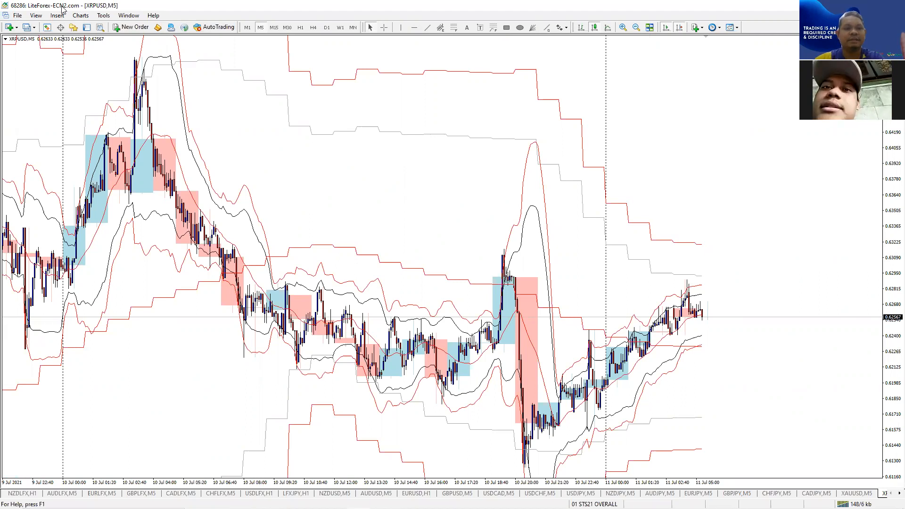
- Open the terminal's data folder in Explorer via File > Open Data Folder
left_click(21, 16)
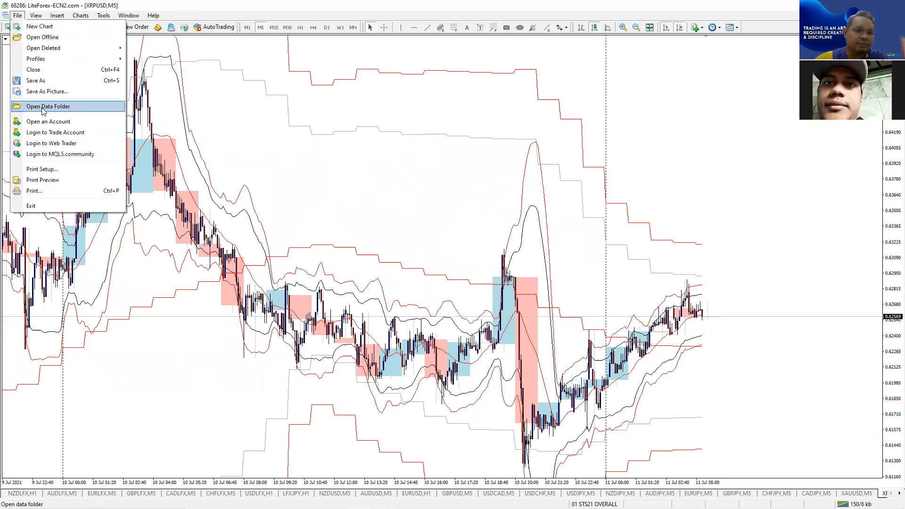
left_click(43, 107)
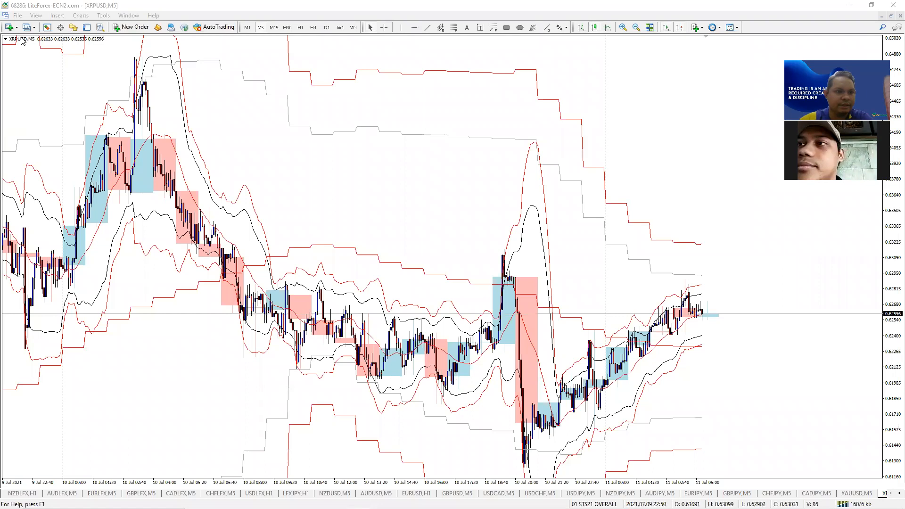
left_click(17, 17)
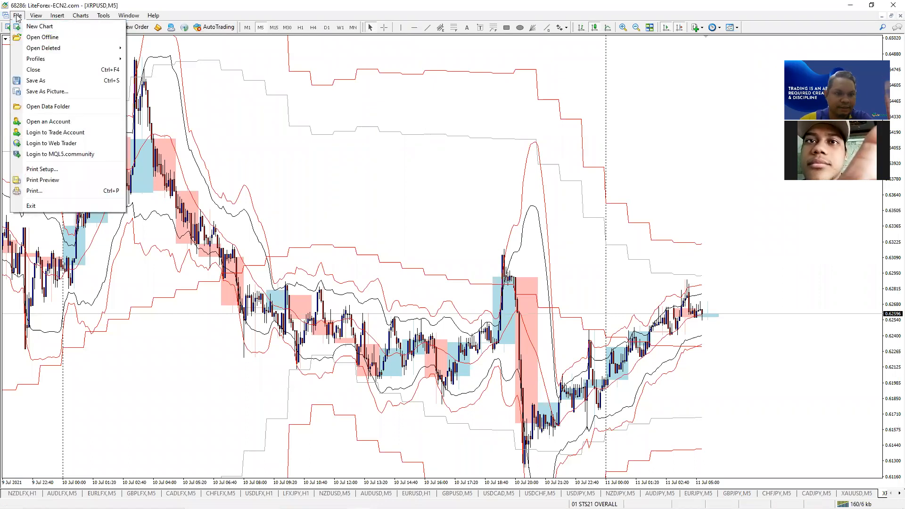
left_click(64, 107)
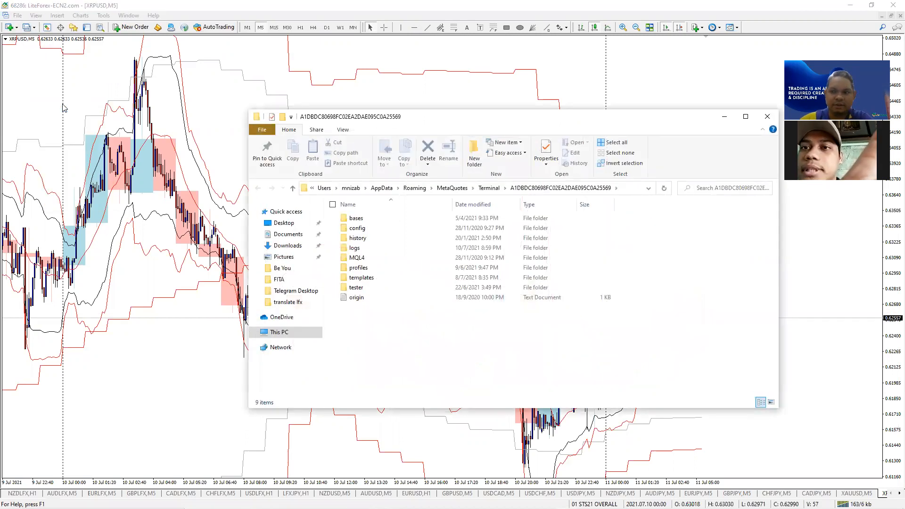
- Check MQL4\Experts for Soft4FX Forex Simulator.ex4, then close the Explorer window
double_click(357, 259)
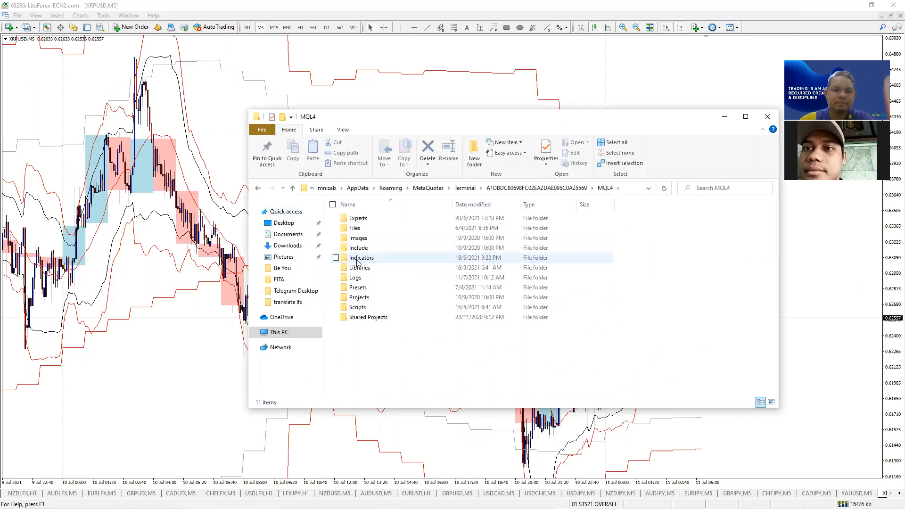
double_click(357, 218)
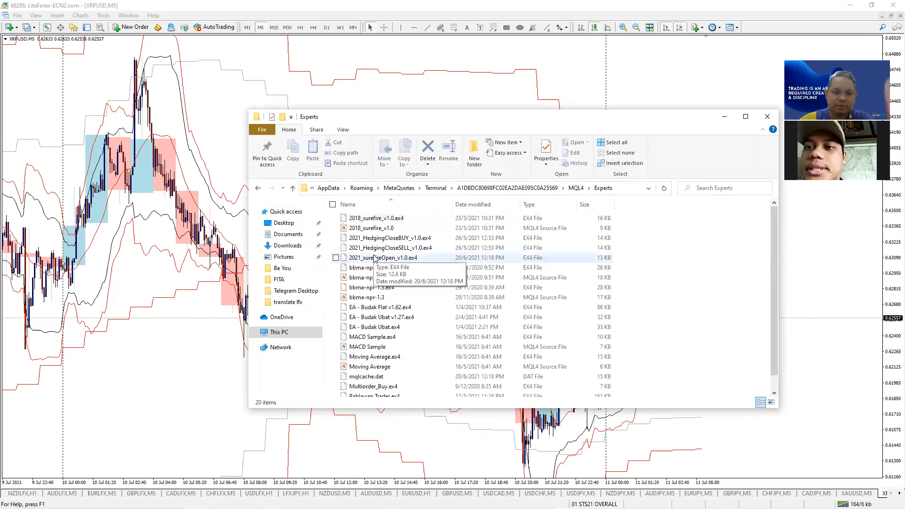
scroll(375, 258, "down", 1)
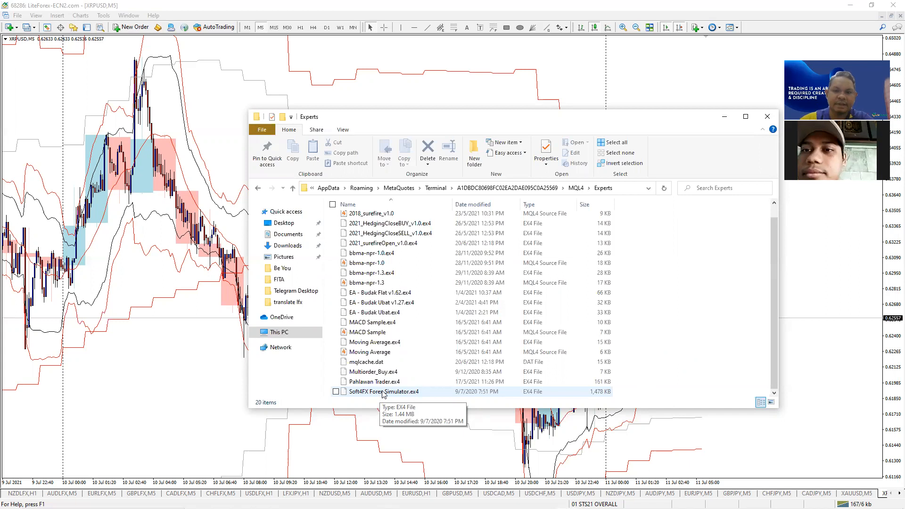
left_click(767, 117)
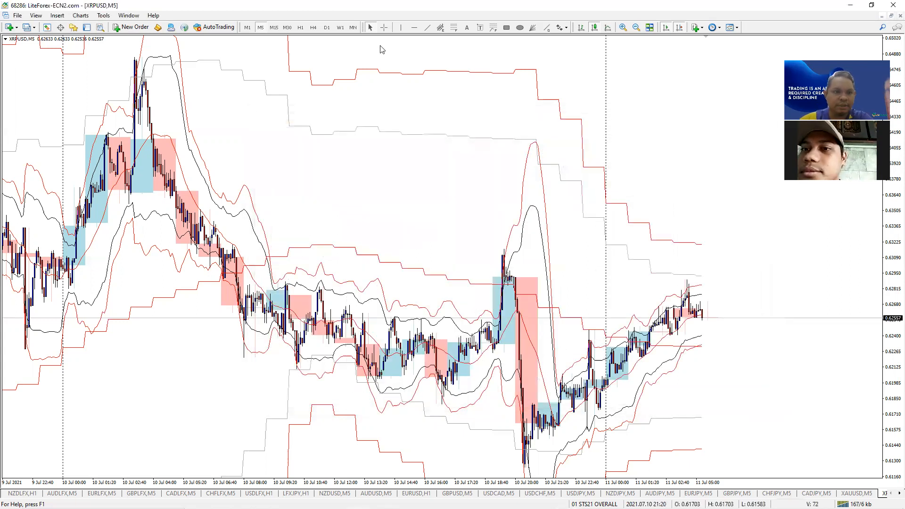
- Refresh the Navigator's Expert Advisors list so Soft4FX Forex Simulator appears
left_click(74, 27)
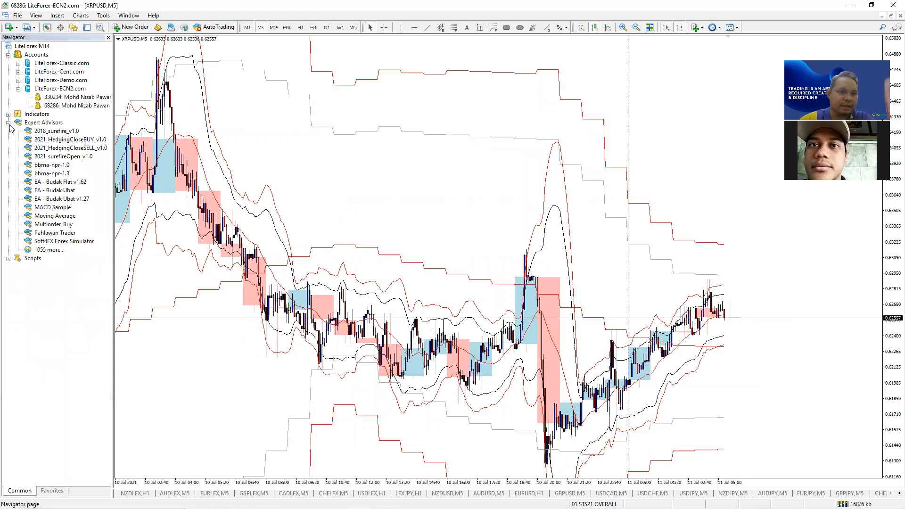
right_click(36, 123)
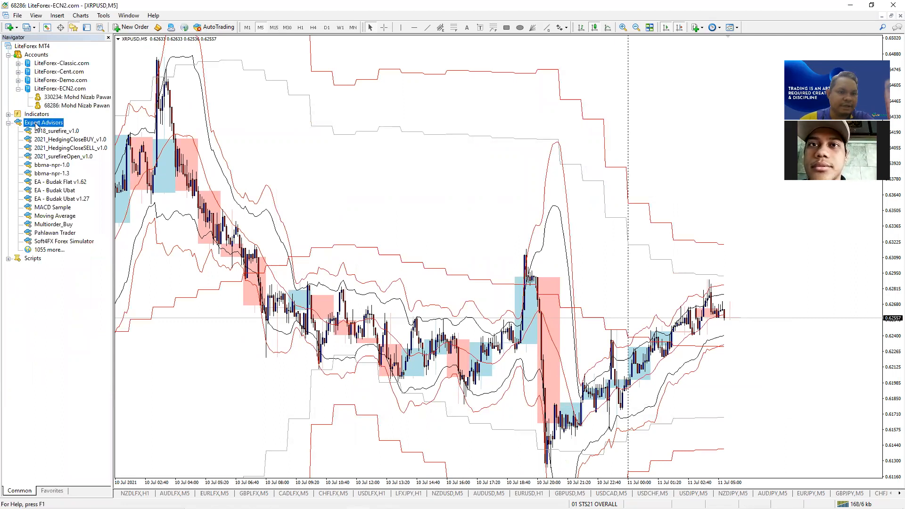
left_click(61, 162)
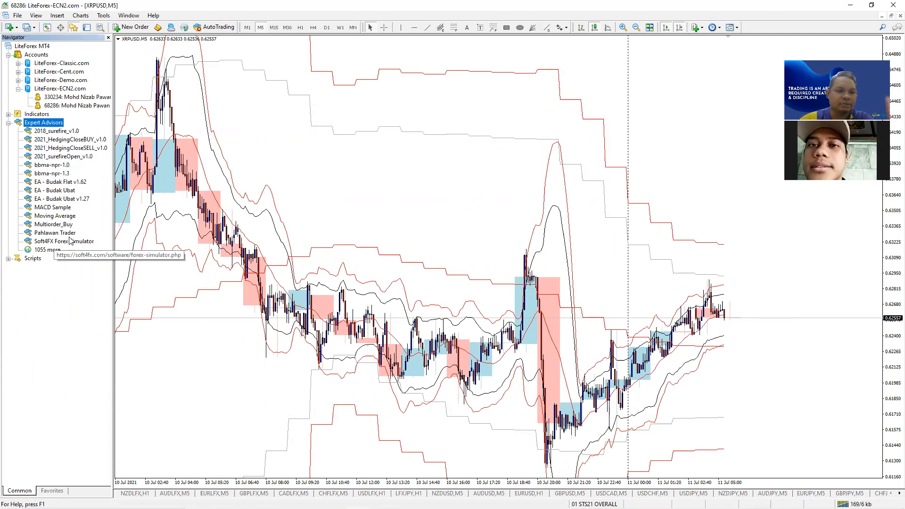
- Open a new GBPUSD chart
left_click(372, 194)
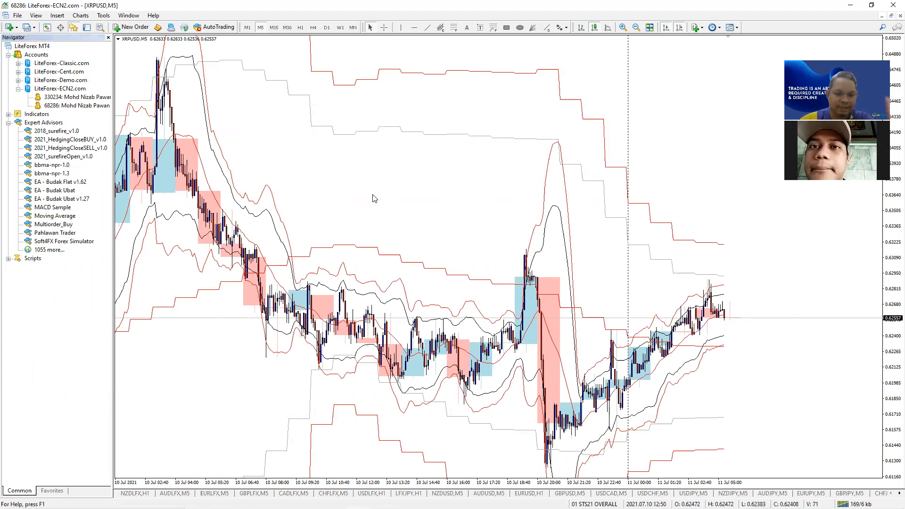
left_click(16, 29)
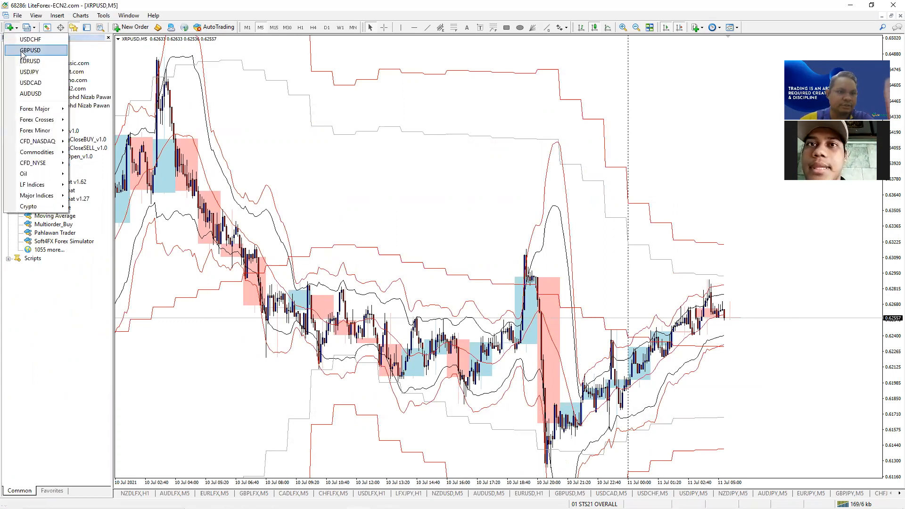
left_click(22, 51)
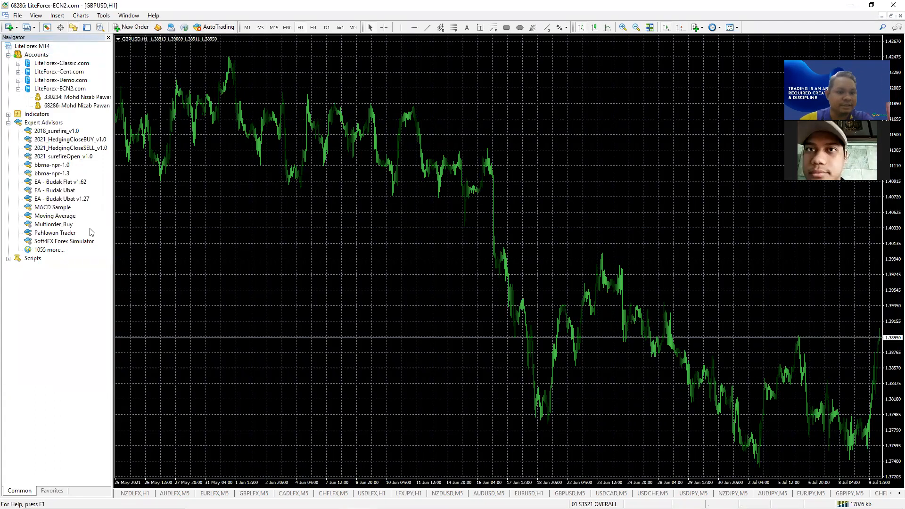
- Attach Soft4FX Forex Simulator to the GBPUSD chart and bring up its input preset loader
left_click_drag(65, 241, 419, 204)
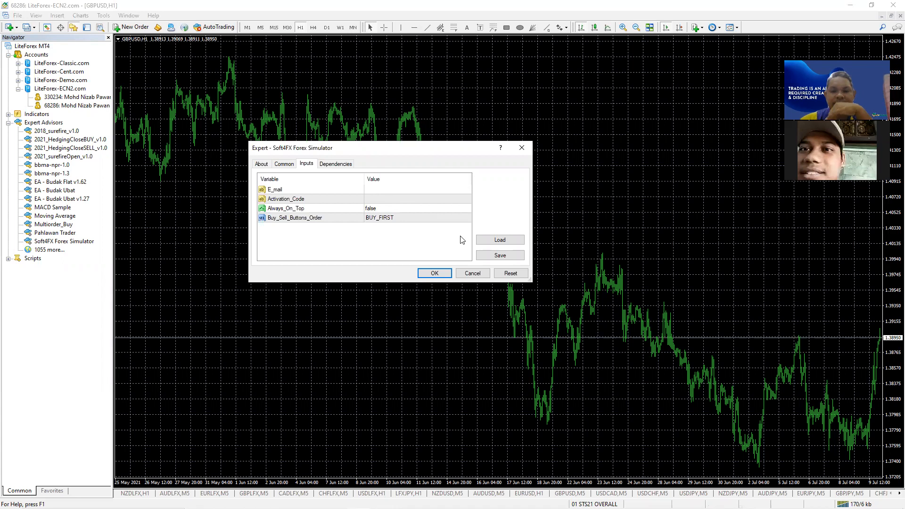
left_click(496, 243)
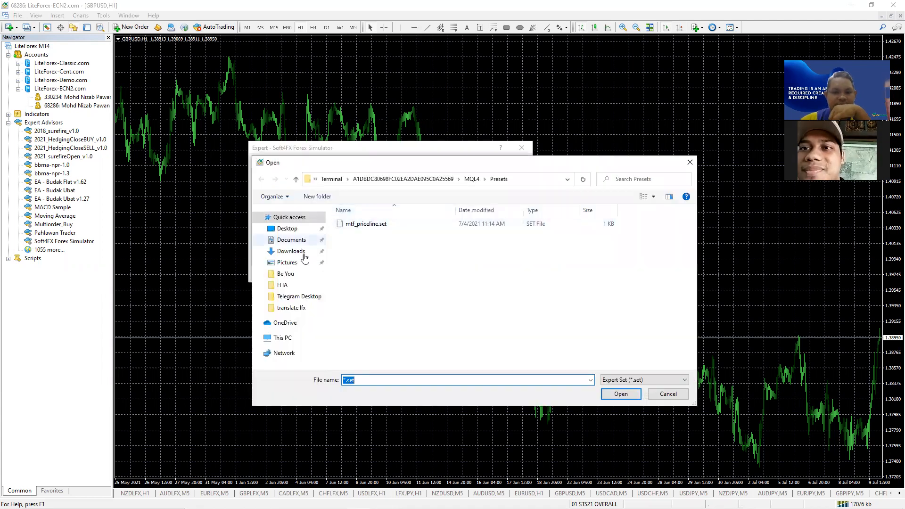
- Load the Desktop .set preset so the inputs hold the registered e-mail and activation code
left_click(293, 229)
left_click(358, 275)
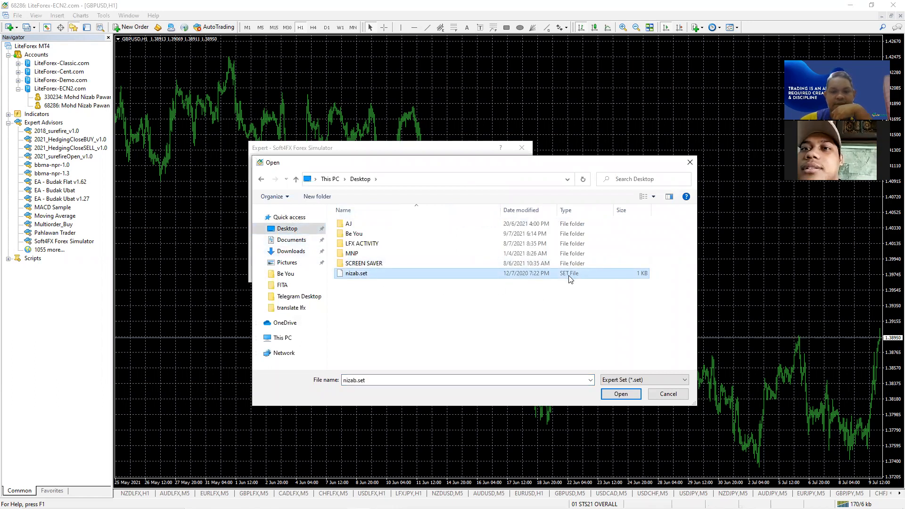
left_click(620, 394)
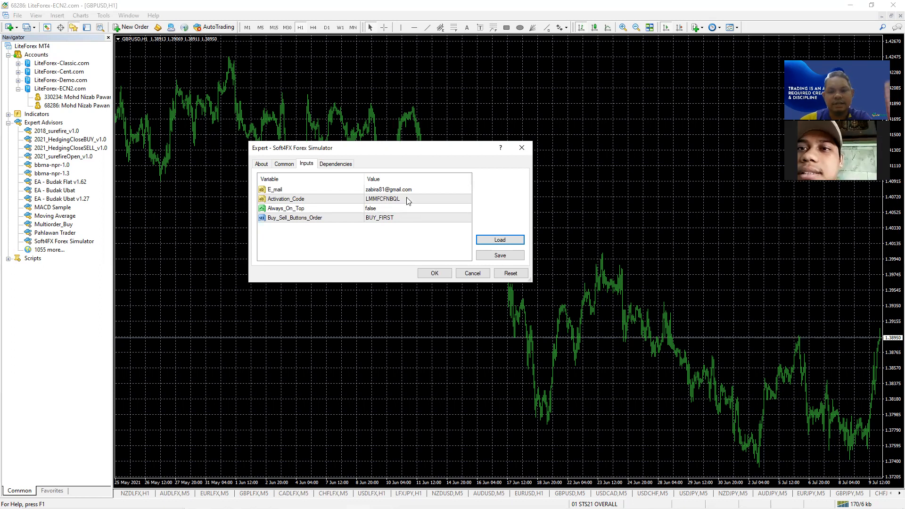
- Confirm the simulator inputs to start it and begin a new simulation
left_click(434, 273)
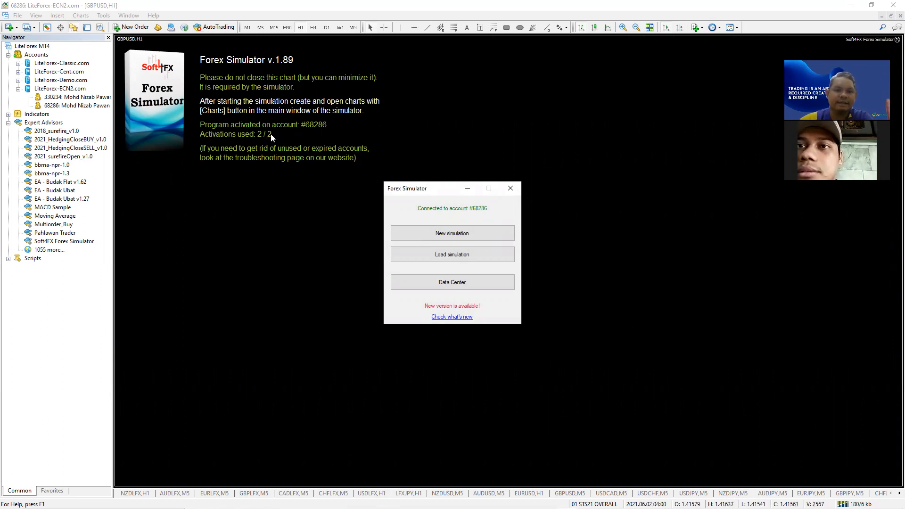
left_click(457, 235)
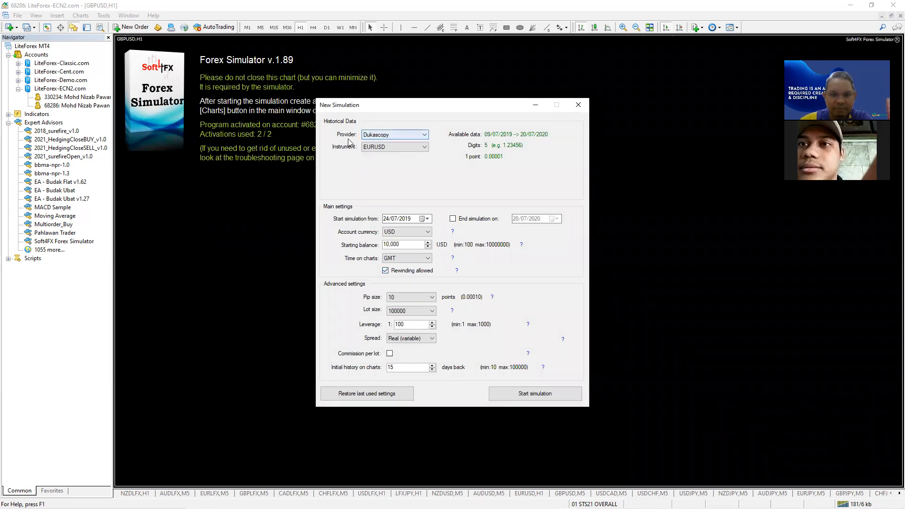
- Set the data provider to Metatrader and the instrument to EURUSD
left_click(379, 137)
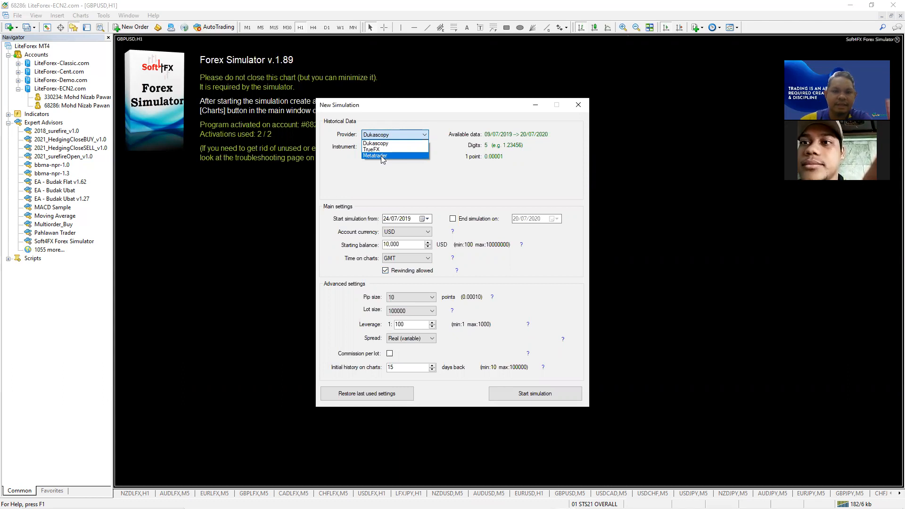
left_click(381, 155)
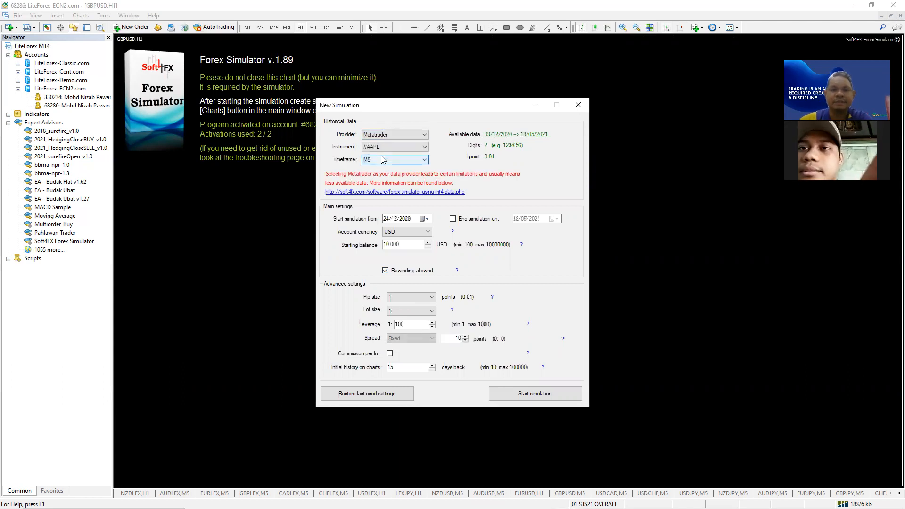
left_click(382, 147)
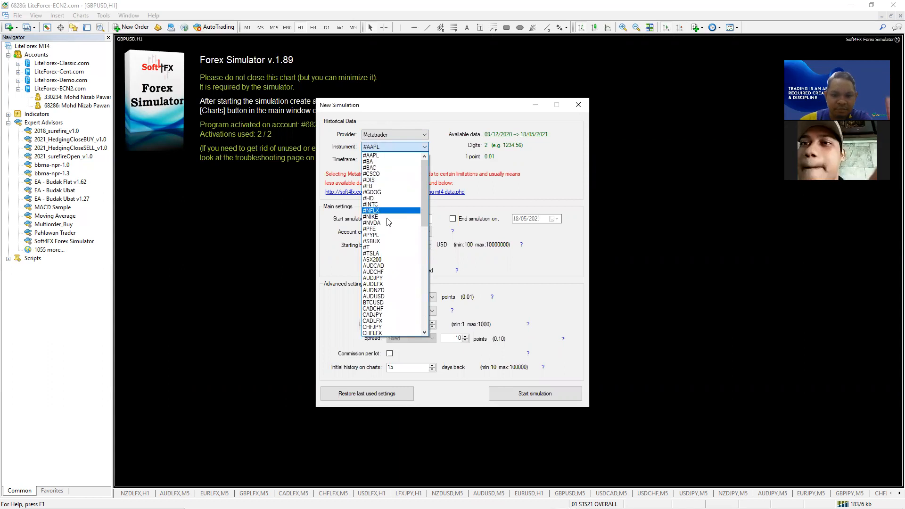
scroll(384, 316, "down", 4)
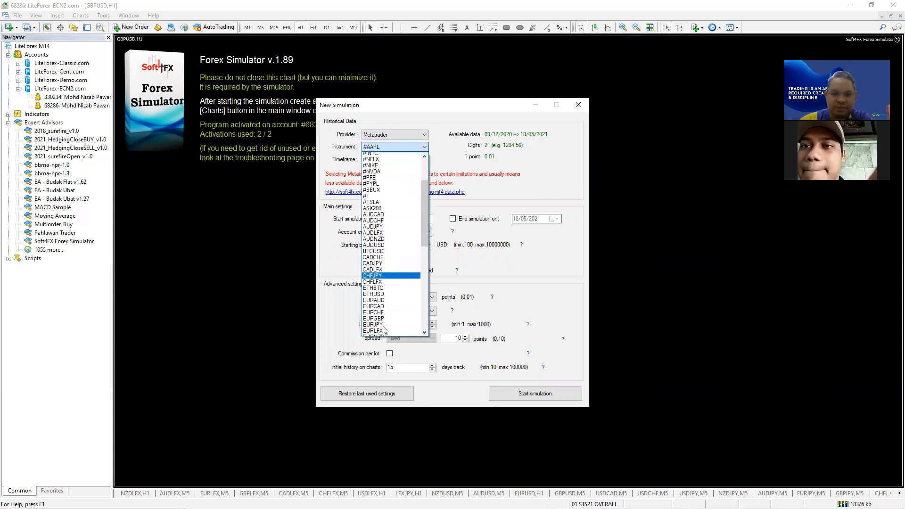
left_click_drag(423, 196, 422, 163)
scroll(380, 240, "down", 2)
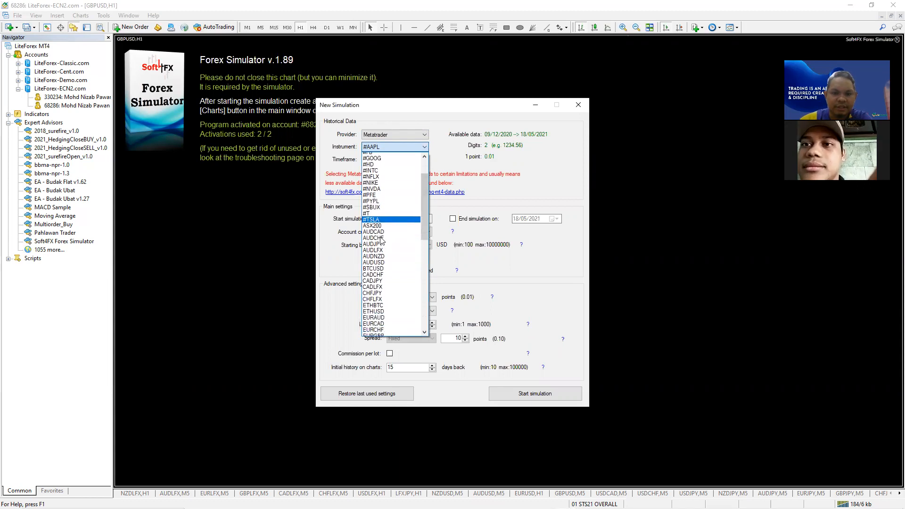
scroll(382, 255, "down", 2)
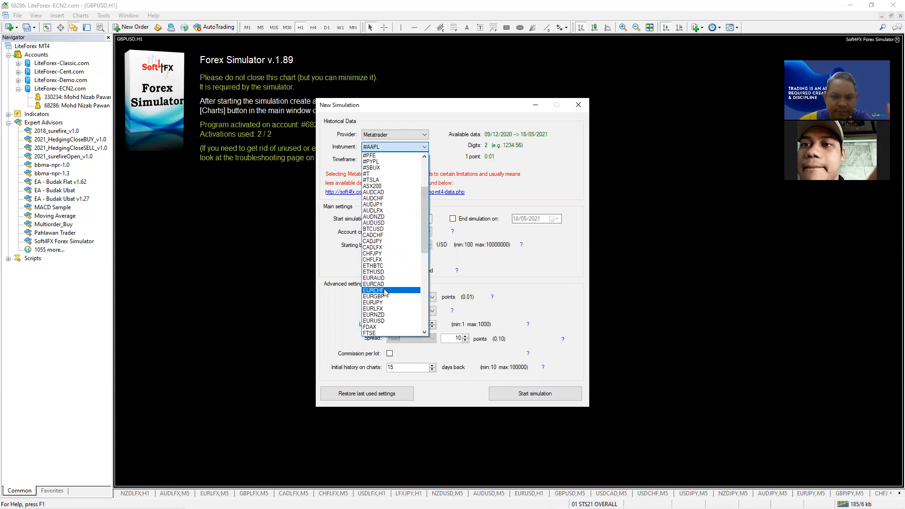
left_click(385, 320)
left_click(392, 159)
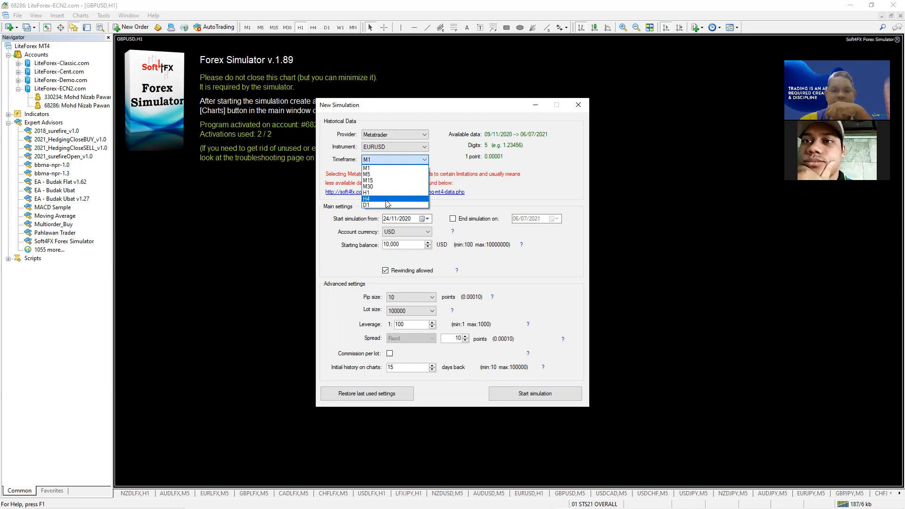
- Set M5 timeframe and 08/06/2020 start, briefly trying Dukascopy before returning to Metatrader
left_click(381, 175)
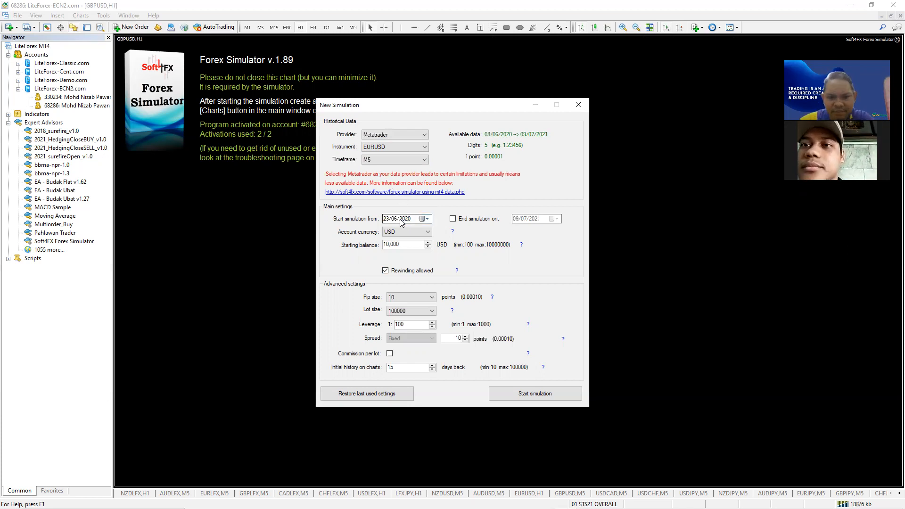
left_click(426, 219)
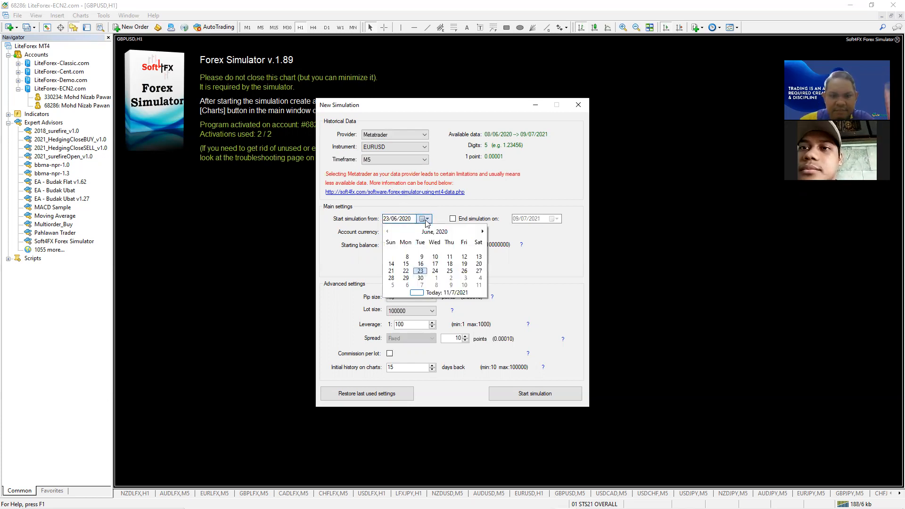
left_click(407, 257)
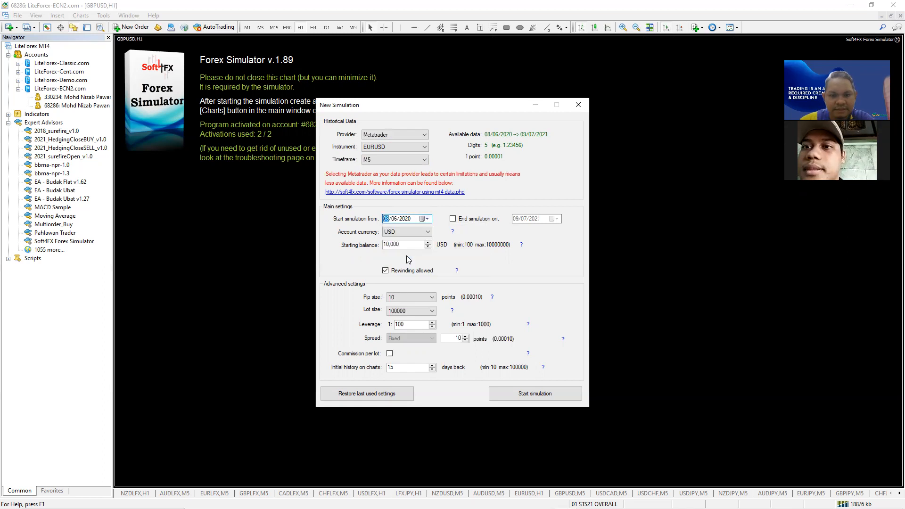
left_click(391, 135)
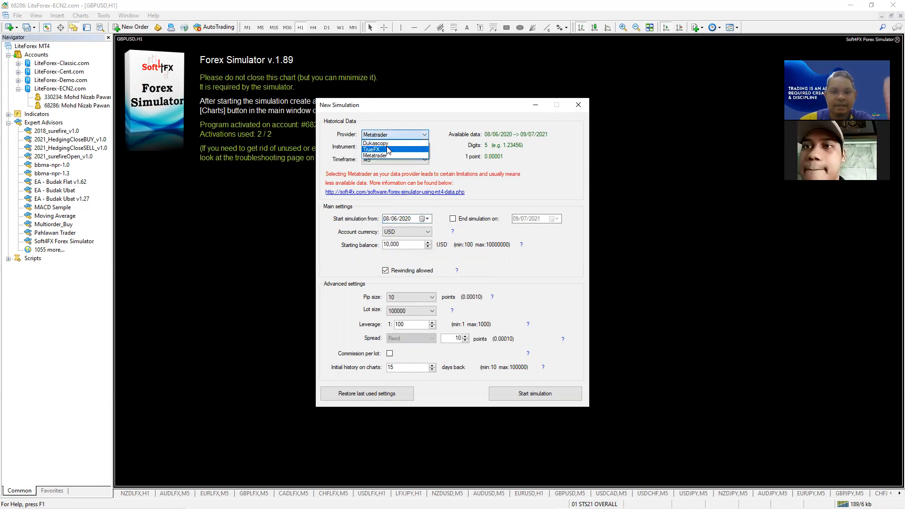
left_click(388, 146)
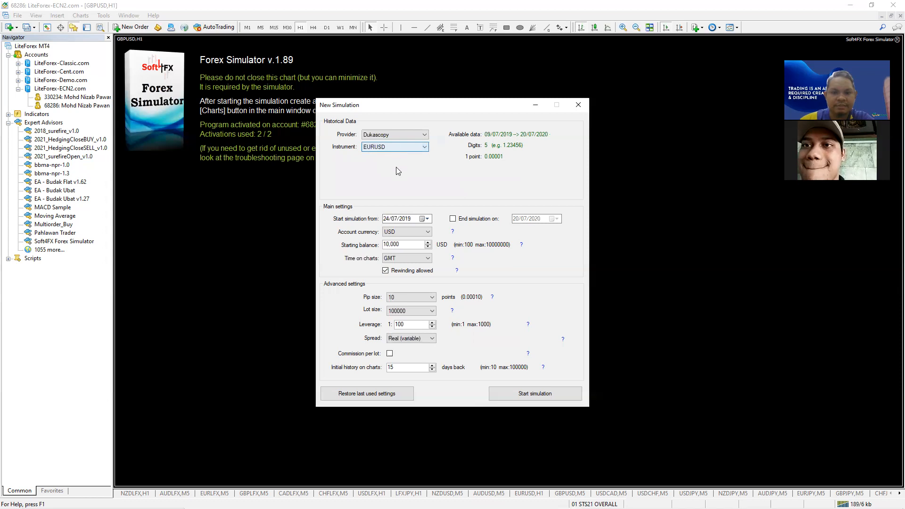
left_click(425, 218)
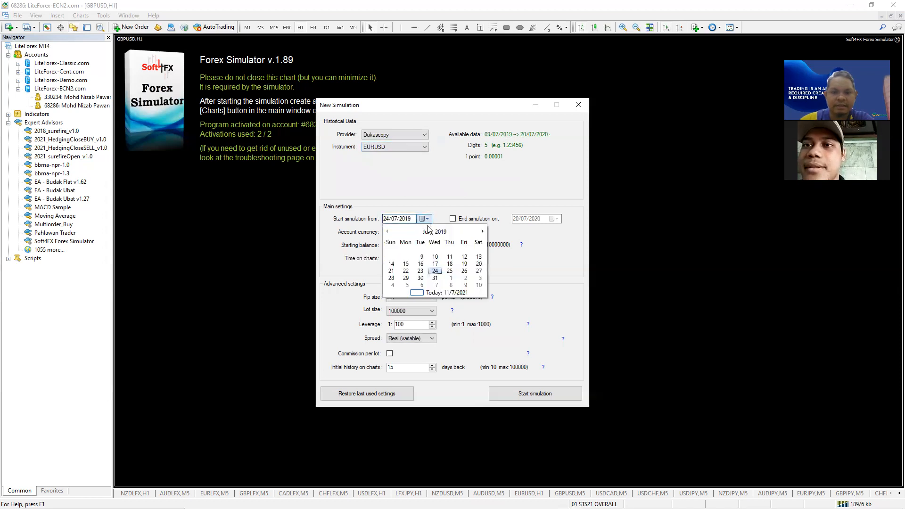
left_click(433, 233)
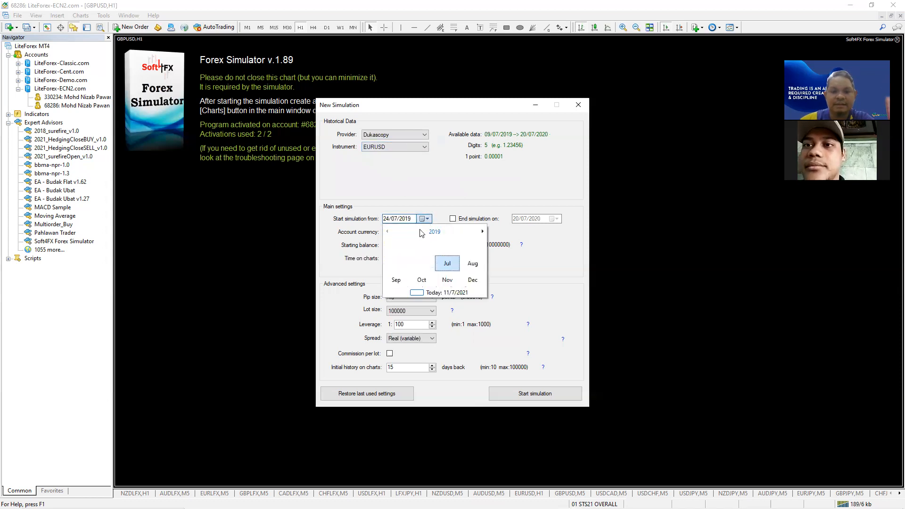
left_click(431, 190)
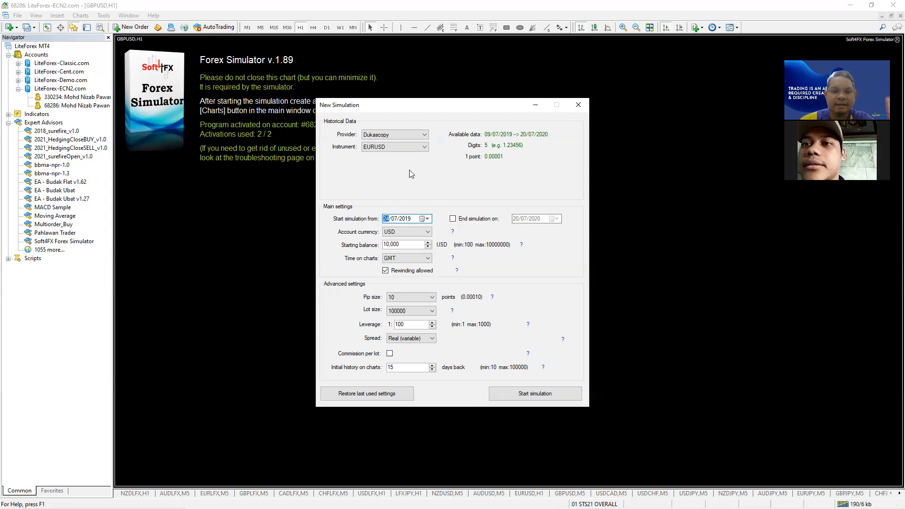
left_click(391, 133)
left_click(390, 155)
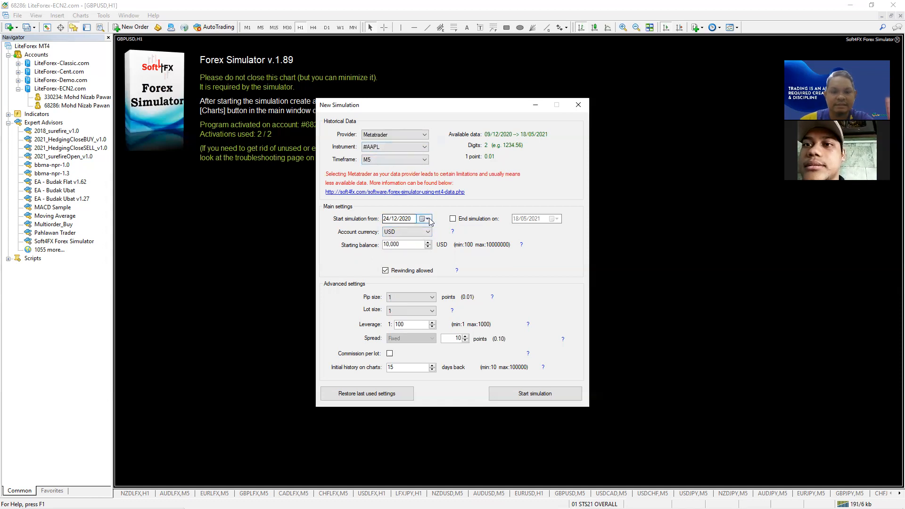
left_click(428, 219)
- Reselect EURUSD, M5 timeframe and the 08/06/2020 start date
left_click(408, 147)
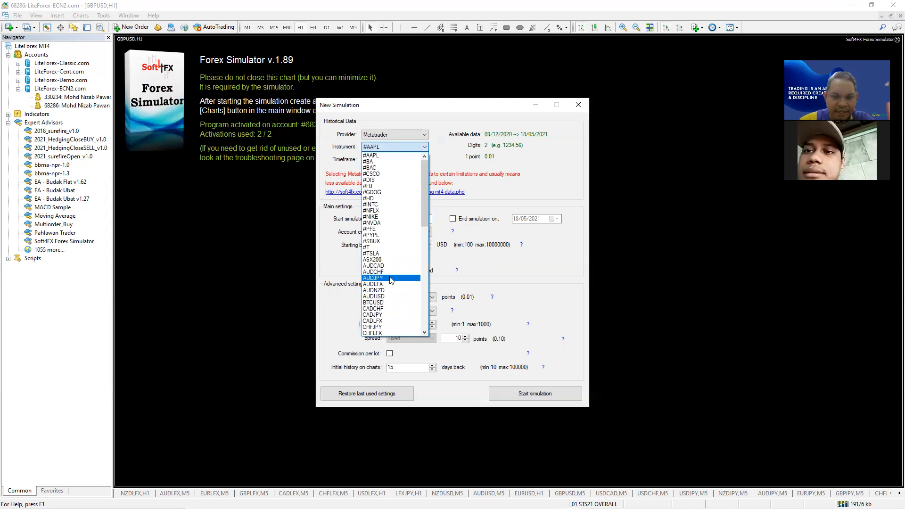
scroll(391, 296, "down", 4)
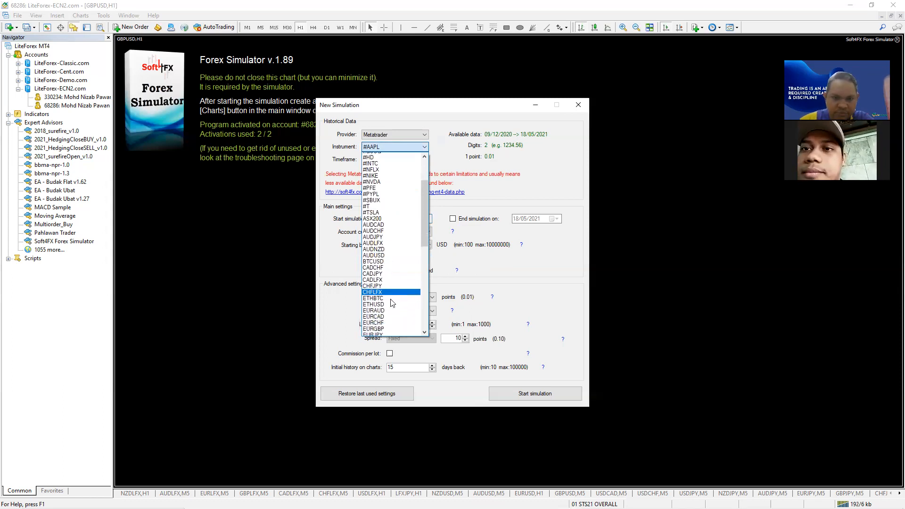
scroll(390, 302, "down", 2)
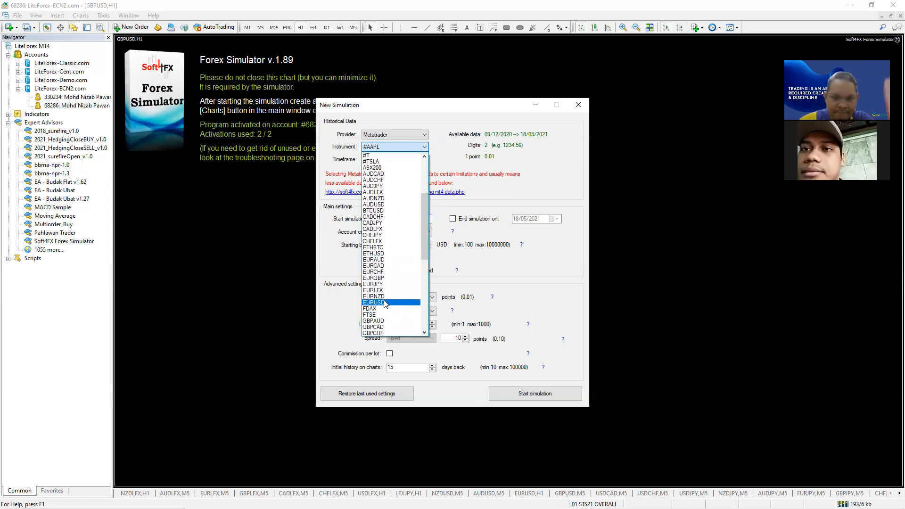
left_click(385, 303)
left_click(394, 160)
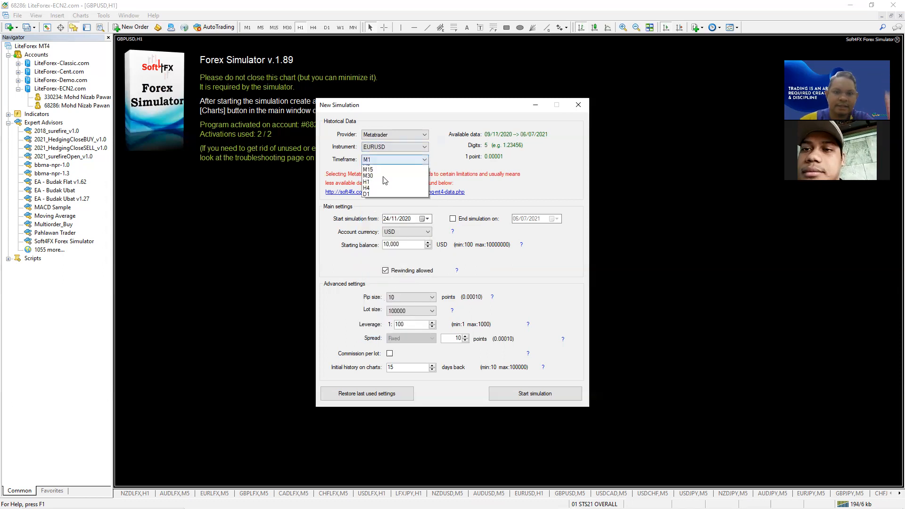
left_click(382, 174)
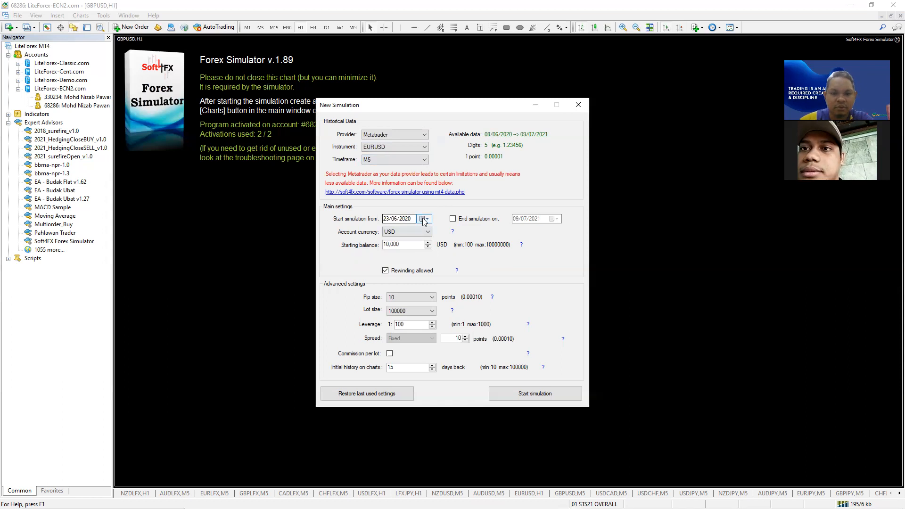
left_click(427, 219)
left_click(408, 256)
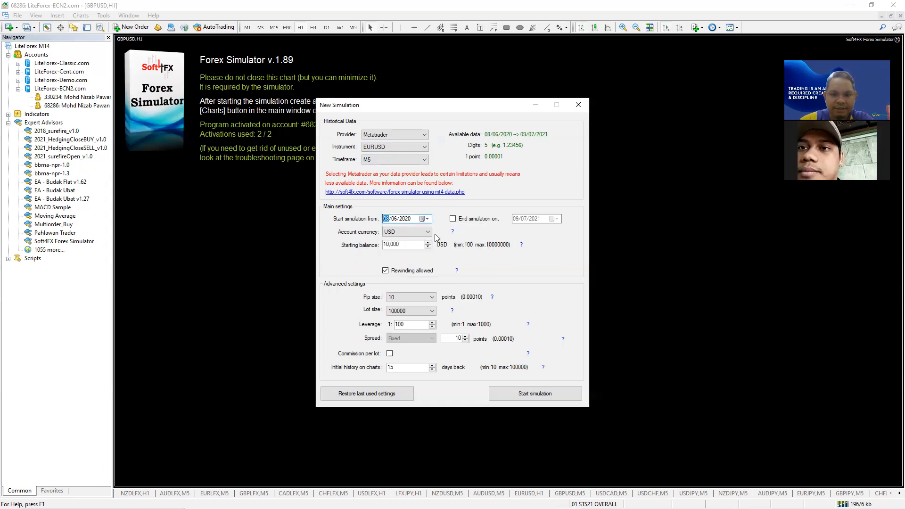
- Set the starting balance to 100 and launch the simulation
left_click_drag(403, 247, 328, 248)
type("100")
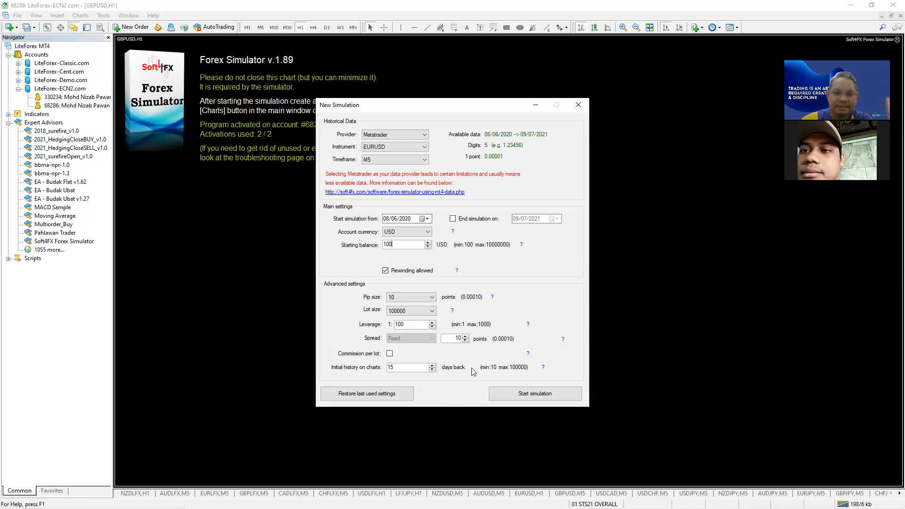
left_click(518, 395)
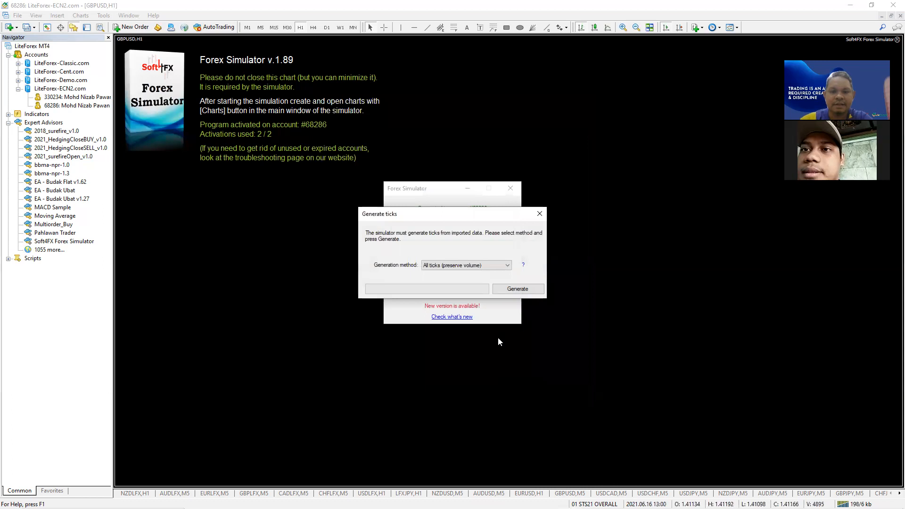
- Generate ticks for the EURUSD data and start the simulation once finished
left_click(518, 289)
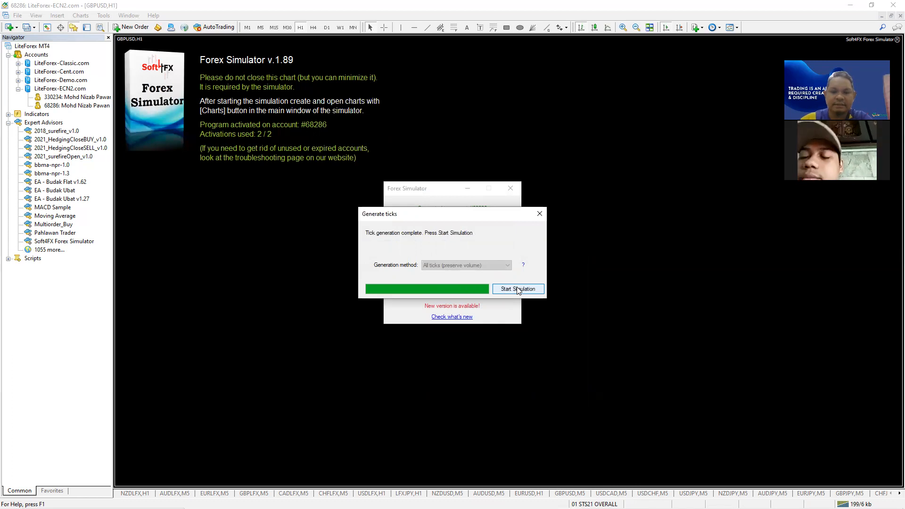
left_click(518, 289)
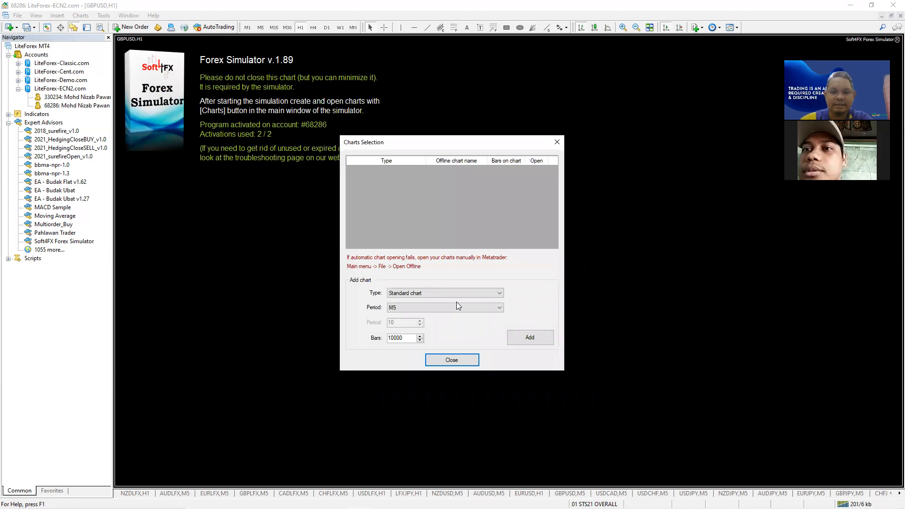
- Add a 10000-bar EURUSD M5 standard chart in Charts Selection
left_click(456, 306)
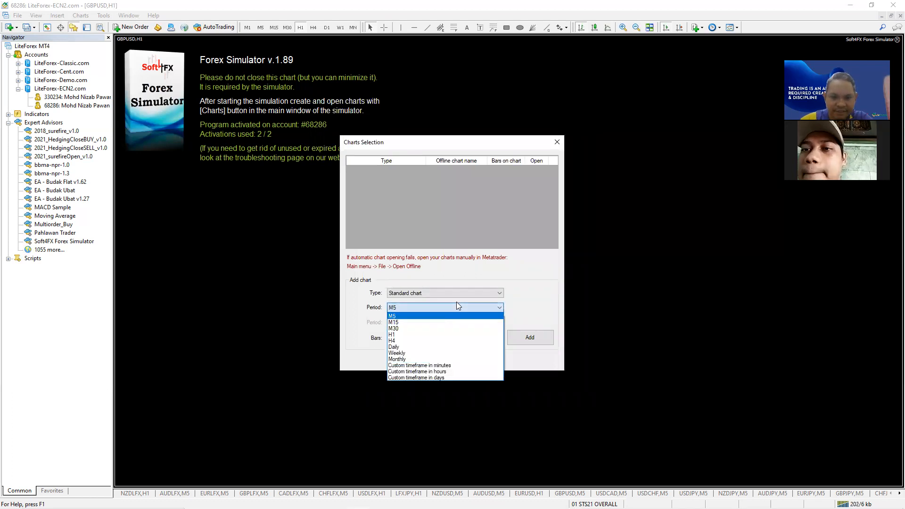
left_click(456, 306)
key("Tab")
key("Tab")
key("Return")
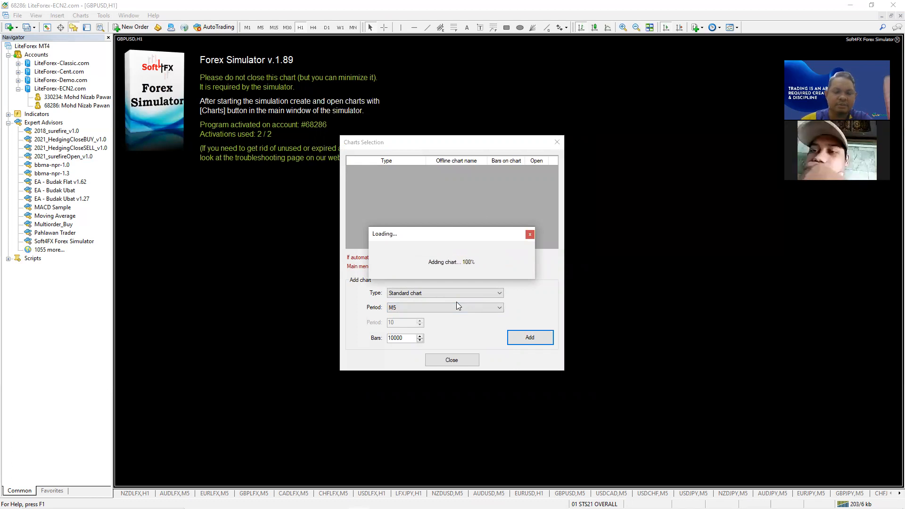
- Add an H1 standard chart, then open both the H1 and M5 EURUSD offline charts
left_click(437, 307)
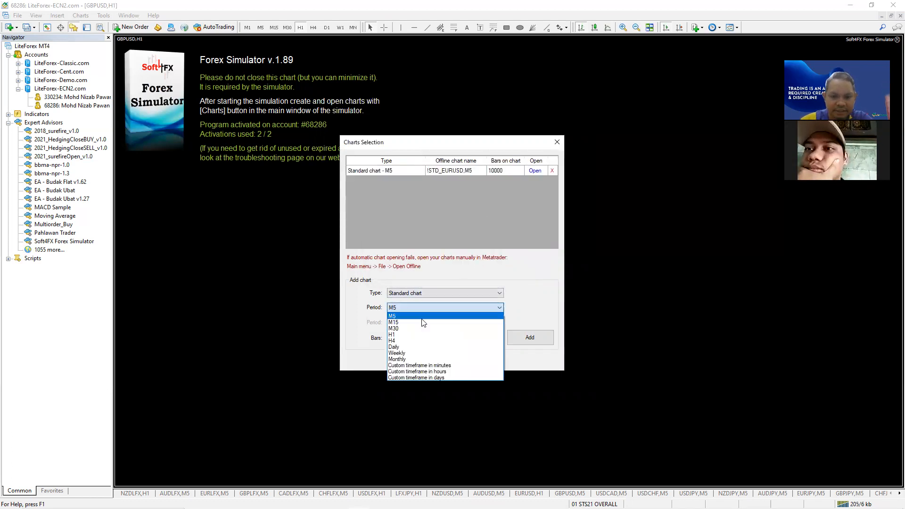
left_click(476, 327)
left_click(522, 338)
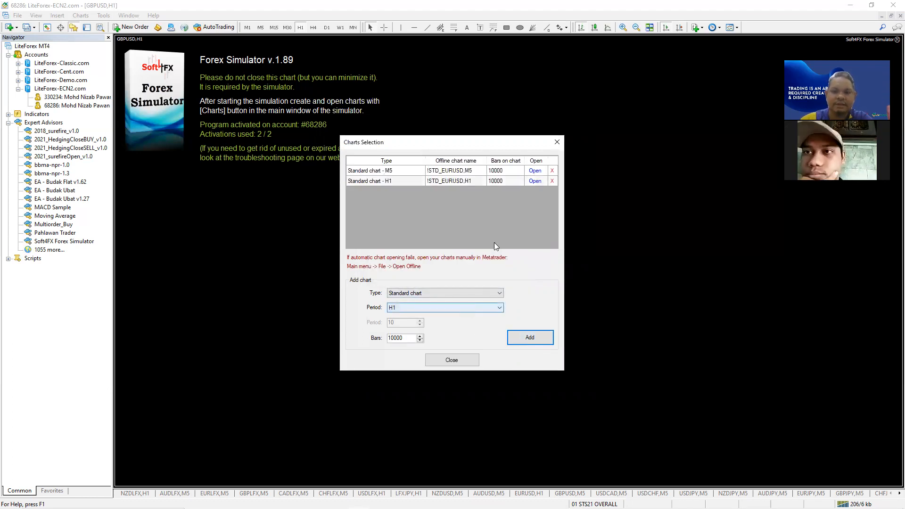
left_click(535, 181)
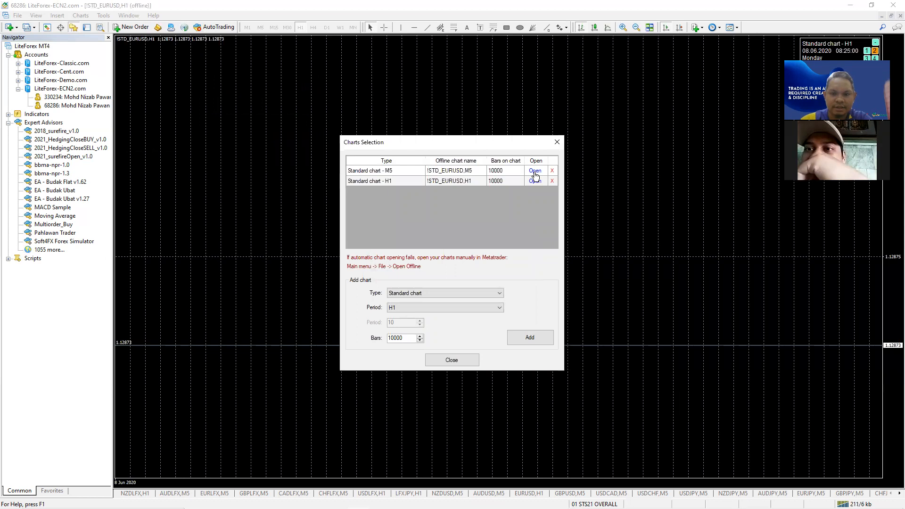
left_click(534, 171)
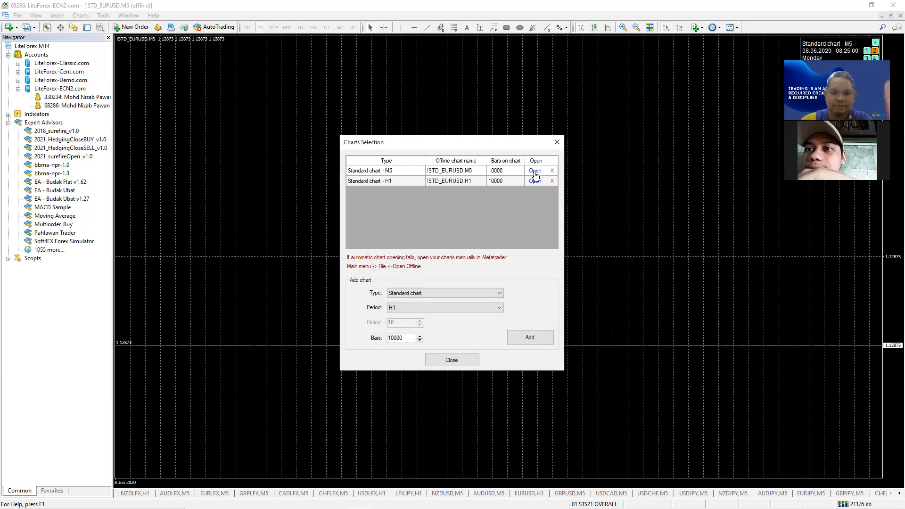
- Close Charts Selection and move the simulator panel higher over the chart
left_click(451, 360)
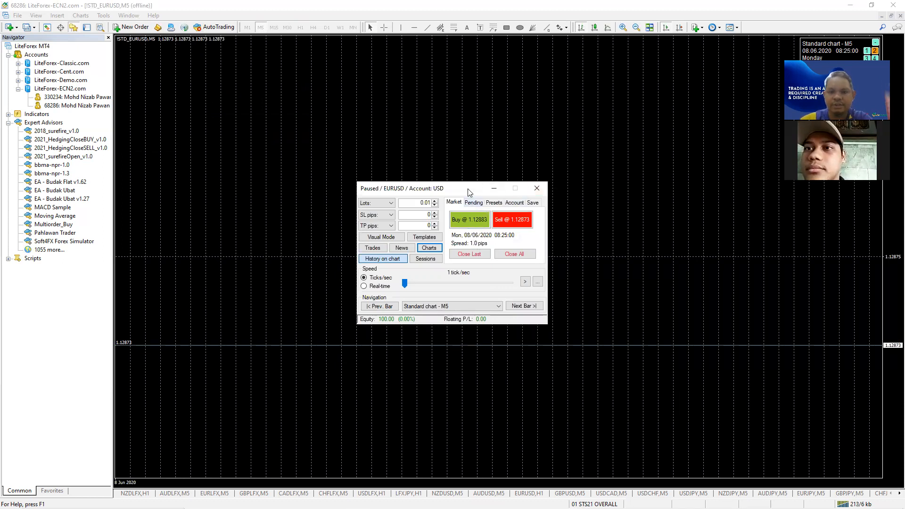
left_click_drag(468, 191, 472, 109)
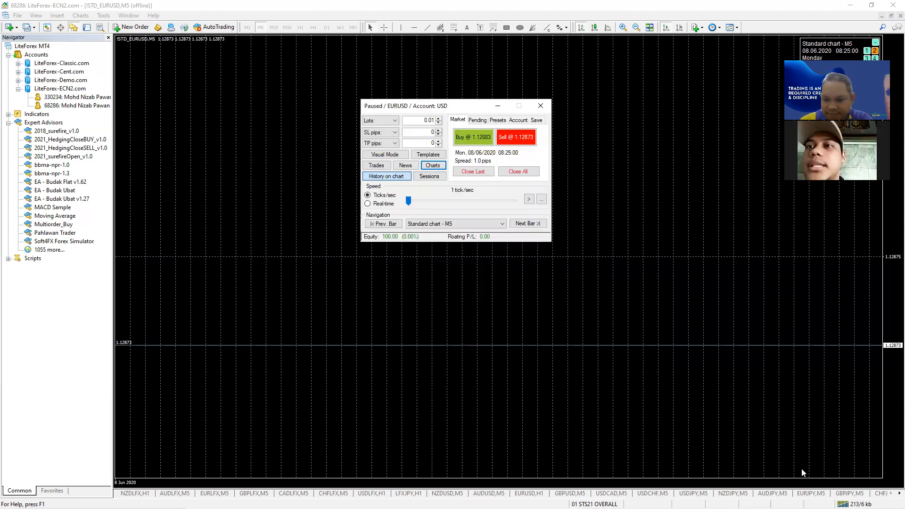
left_click(899, 493)
left_click(900, 493)
left_click(899, 494)
left_click(899, 493)
left_click(900, 493)
left_click(899, 493)
left_click(900, 493)
left_click(900, 494)
left_click(900, 493)
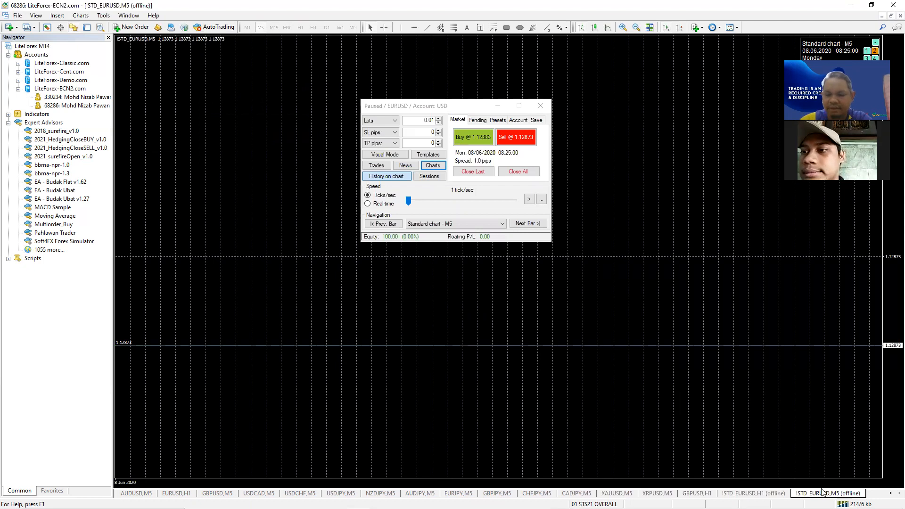
- Apply a saved template to the M5 chart for a white background
right_click(648, 213)
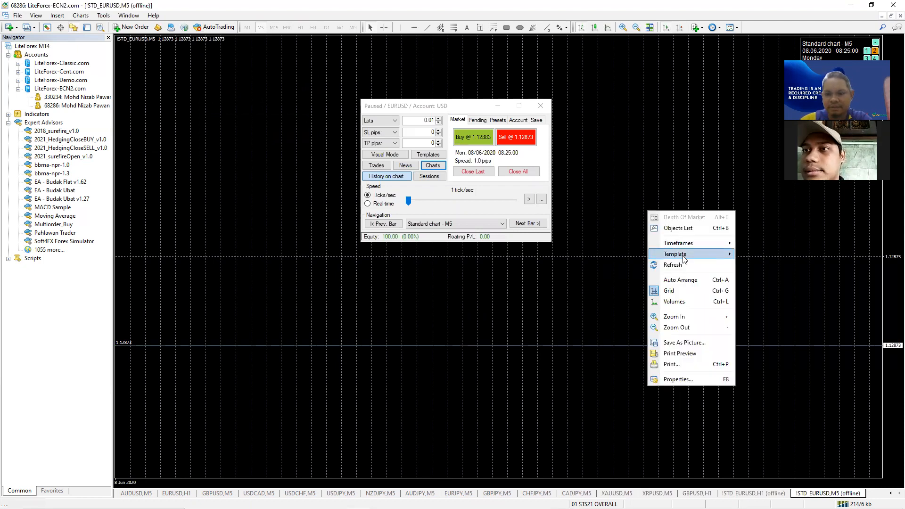
mouse_move(683, 257)
left_click(774, 469)
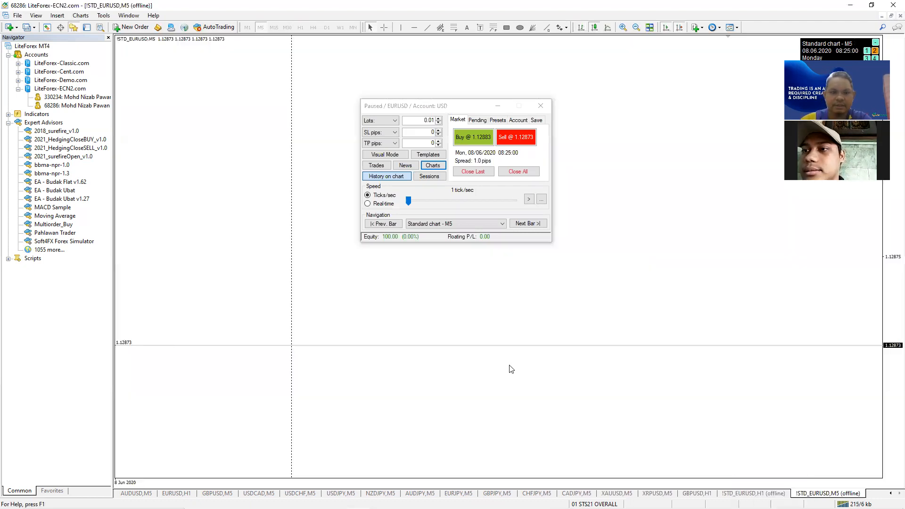
- Run the simulation at maximum speed, pause it, then step back three bars
left_click(494, 200)
left_click(529, 199)
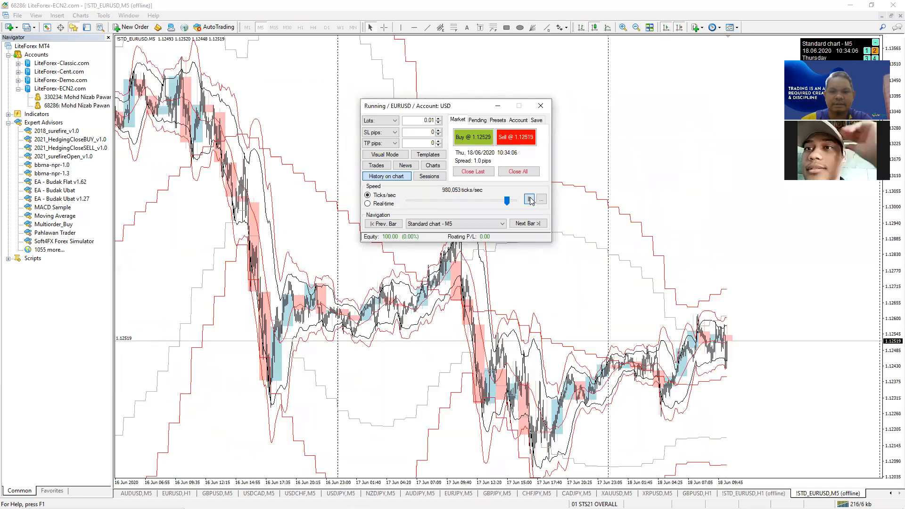
left_click(529, 199)
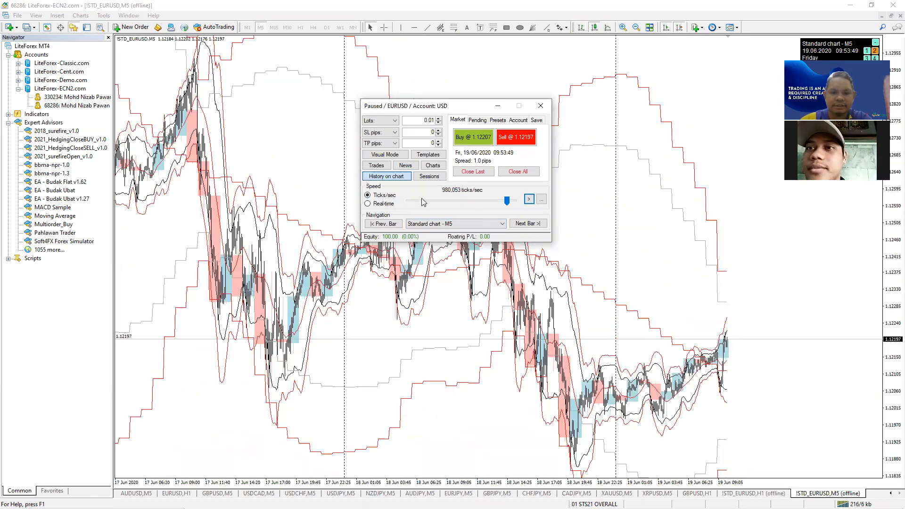
left_click(395, 224)
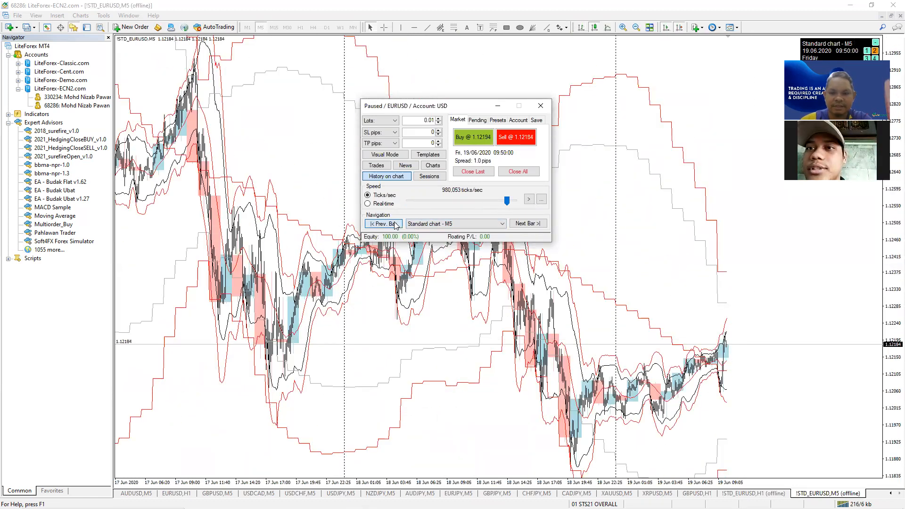
left_click(395, 224)
left_click(394, 224)
left_click(394, 224)
left_click(395, 224)
left_click(395, 224)
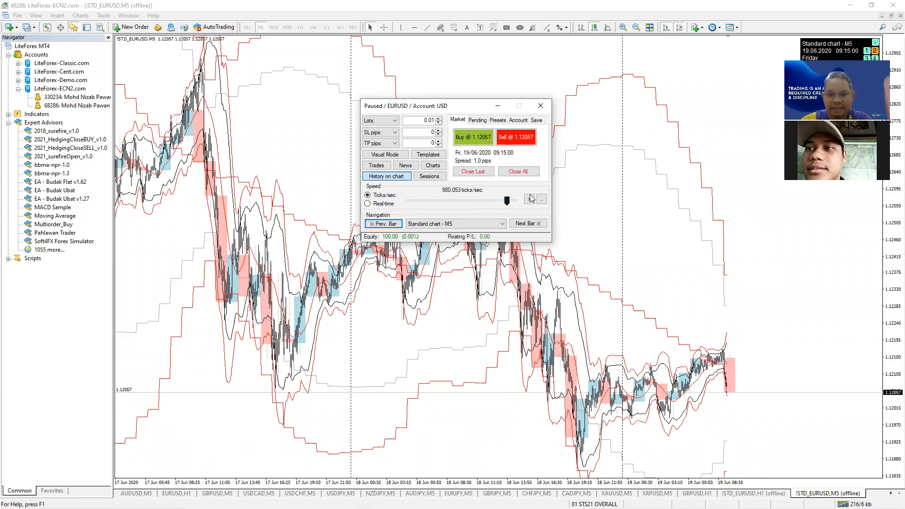
- Advance the M5 simulation thirteen bars with Next Bar
left_click(526, 225)
left_click(526, 225)
left_click(526, 224)
left_click(526, 225)
left_click(527, 224)
left_click(526, 224)
left_click(526, 224)
left_click(526, 224)
left_click(526, 225)
left_click(526, 224)
left_click(526, 224)
left_click(526, 225)
left_click(526, 224)
left_click(527, 225)
left_click(526, 224)
left_click(526, 224)
left_click(526, 224)
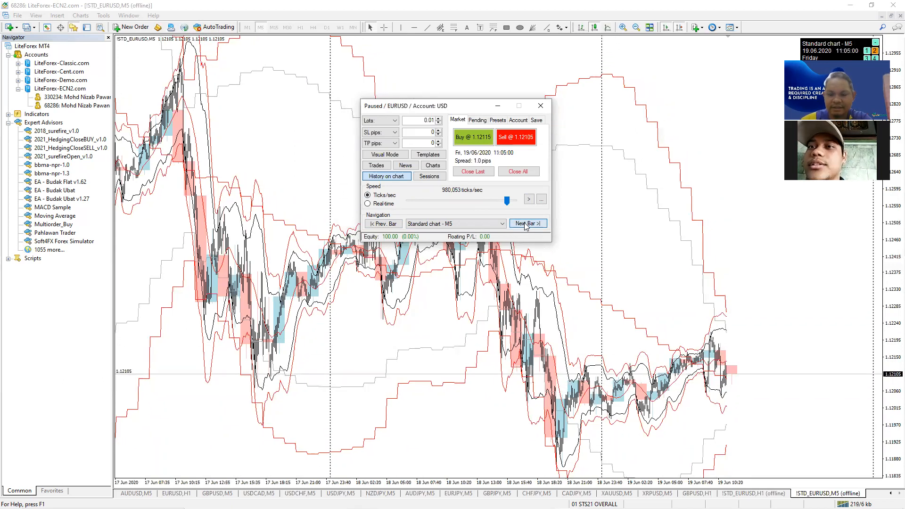
left_click(526, 224)
left_click(526, 225)
left_click(526, 225)
left_click(526, 224)
left_click(527, 224)
left_click(526, 224)
left_click(526, 223)
- Switch bar stepping to the H1 chart and advance four hourly bars
left_click(435, 223)
left_click(435, 238)
left_click(527, 224)
left_click(528, 224)
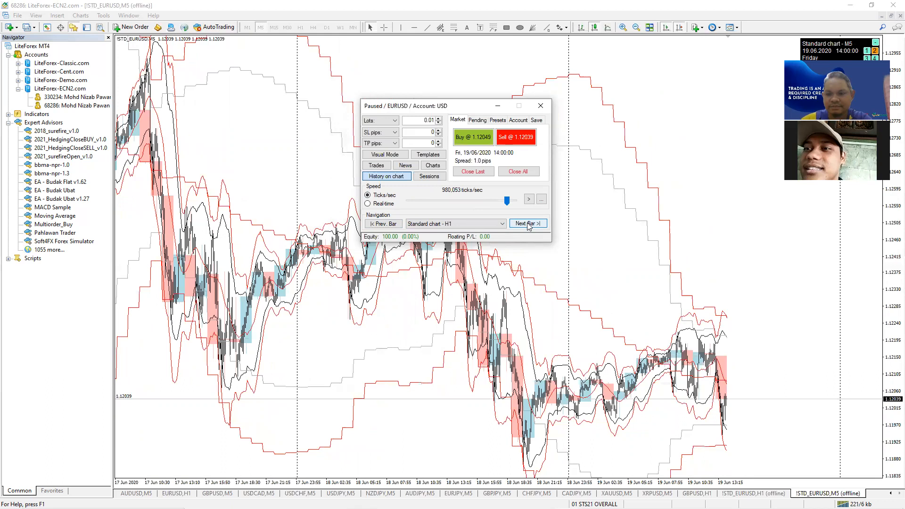
left_click(528, 224)
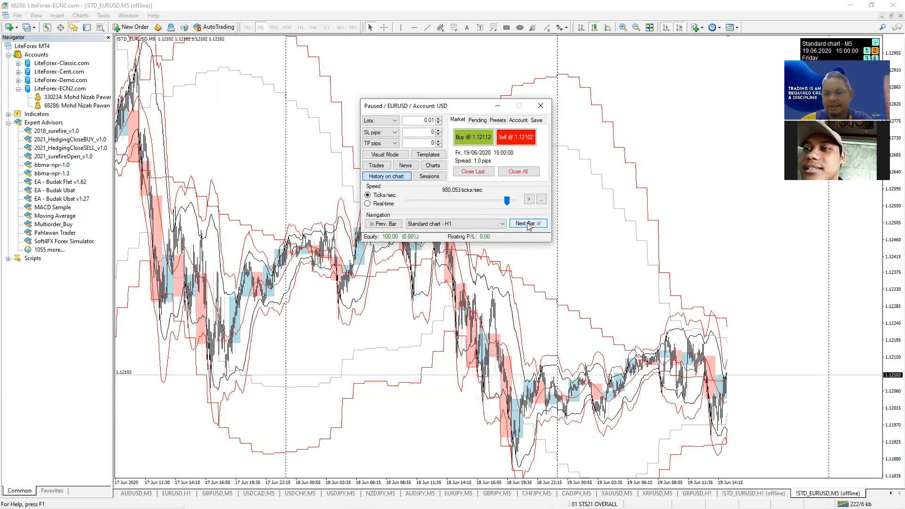
left_click(527, 223)
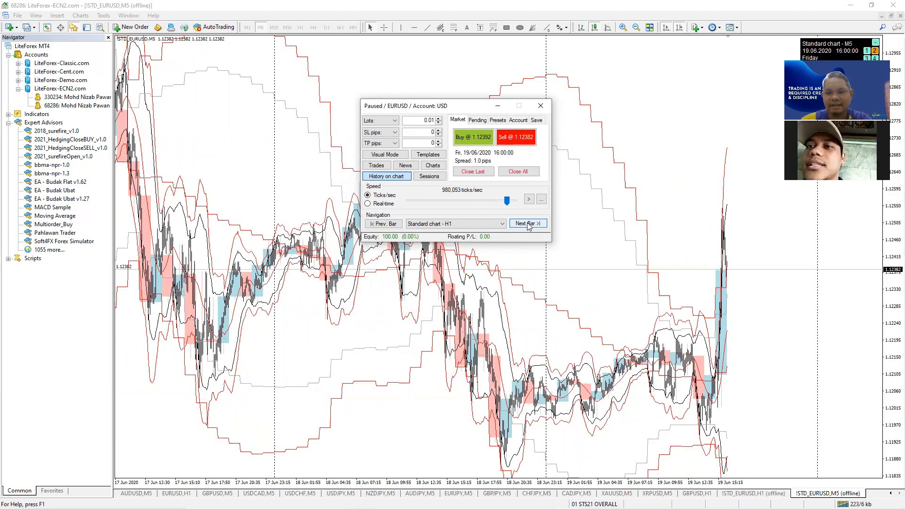
- Switch stepping back to M5, go back two bars to 15:35, and zoom in
left_click(431, 225)
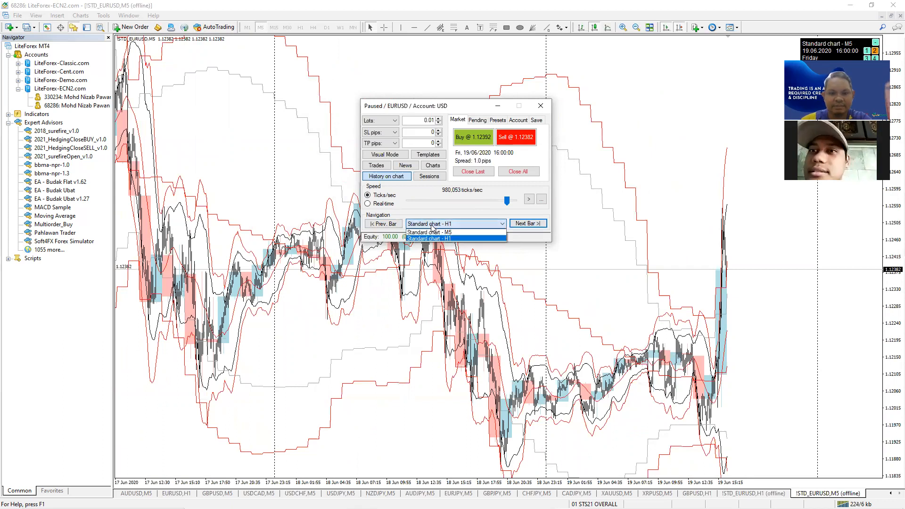
left_click(430, 232)
left_click(392, 224)
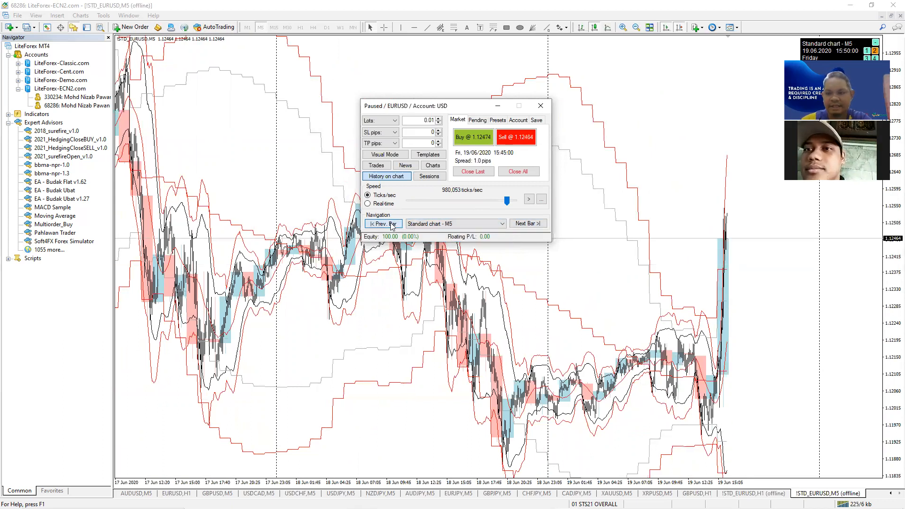
left_click(392, 224)
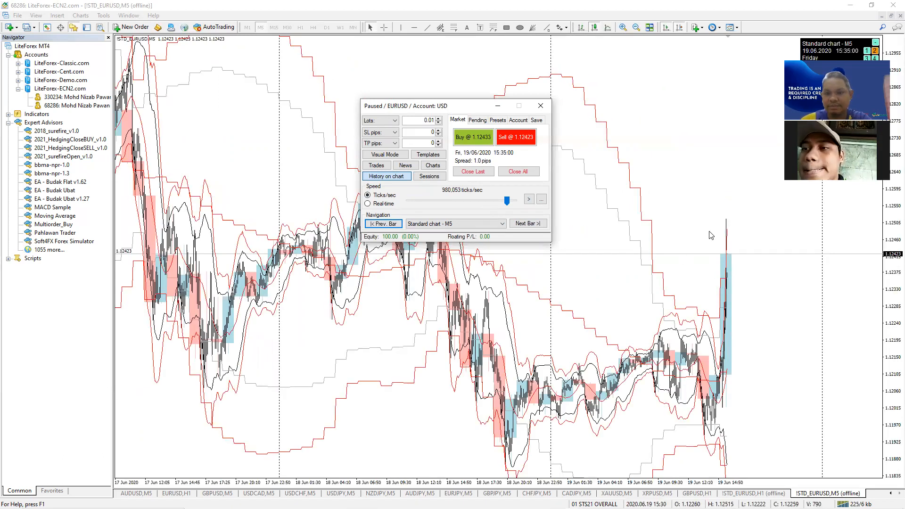
left_click(622, 28)
- Zoom in once more and advance three bars to 19/06/2020 15:50
left_click(623, 27)
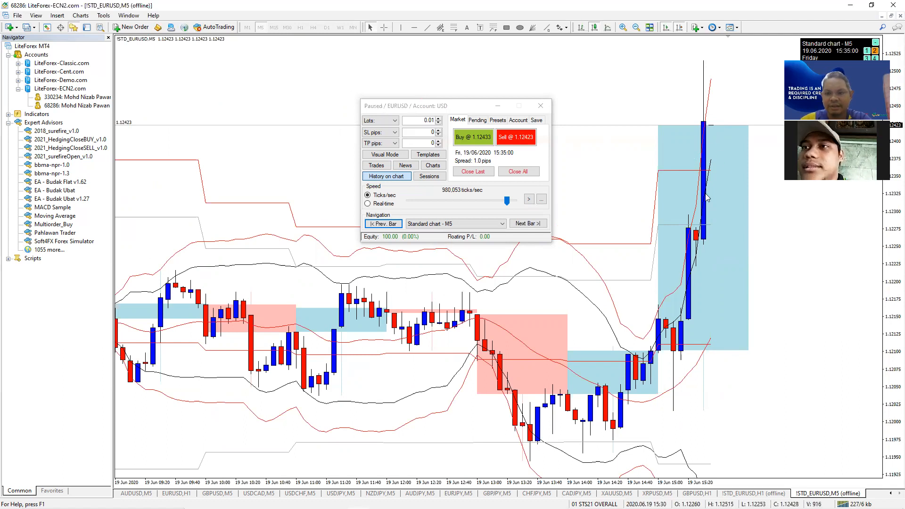
left_click(528, 223)
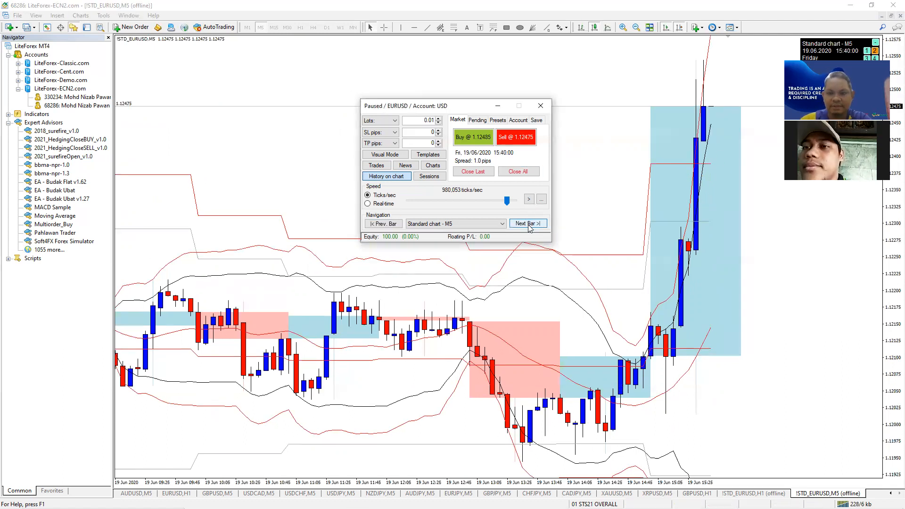
left_click(528, 223)
left_click(528, 224)
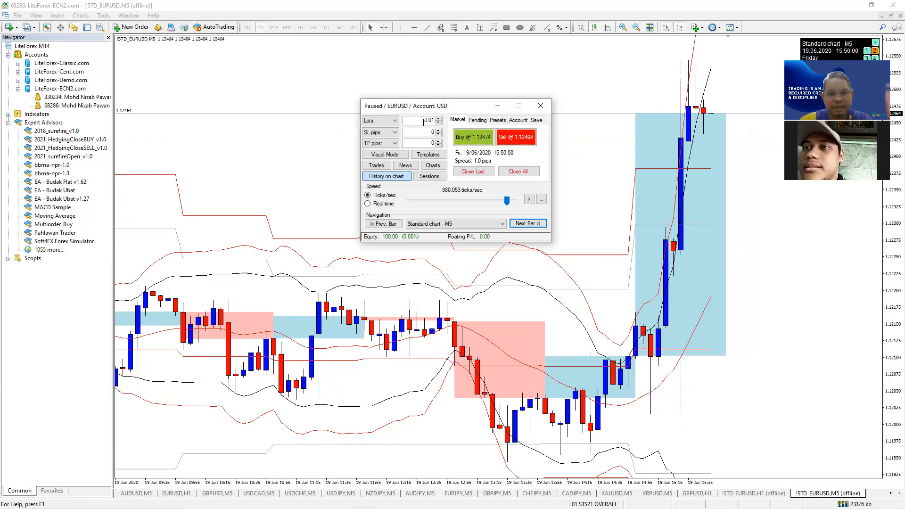
- Set Lots to 0.10 and select the SL and TP pip fields
left_click_drag(420, 121, 437, 122)
type("0")
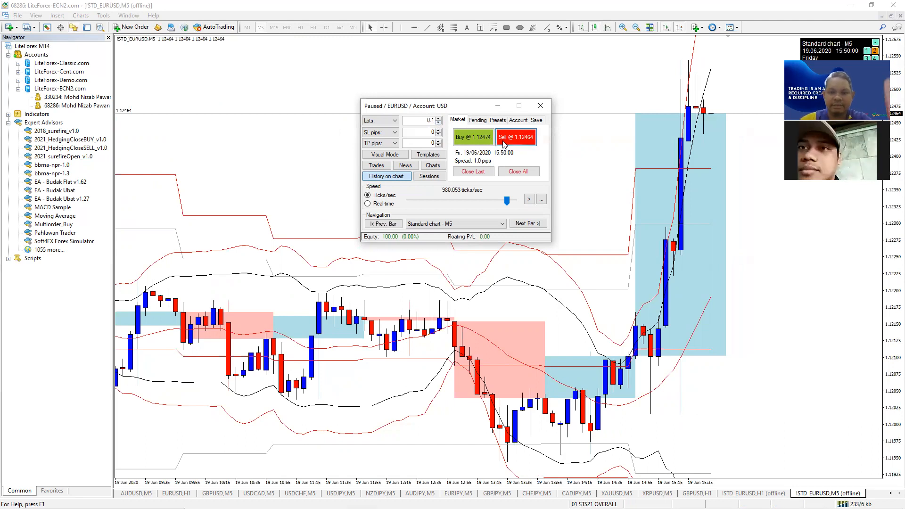
left_click(424, 133)
left_click(433, 142)
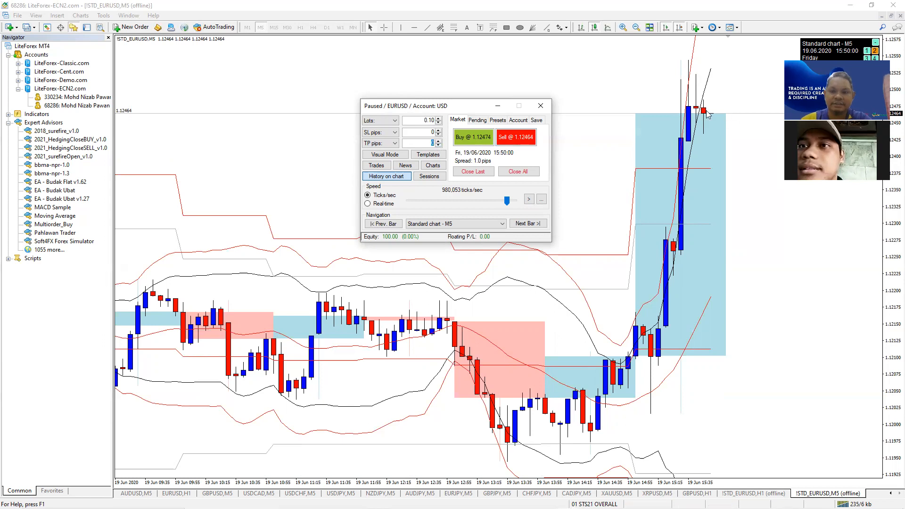
- Attempt a 0.10-lot Sell and dismiss the 'Not enough free margin' warning
left_click(517, 139)
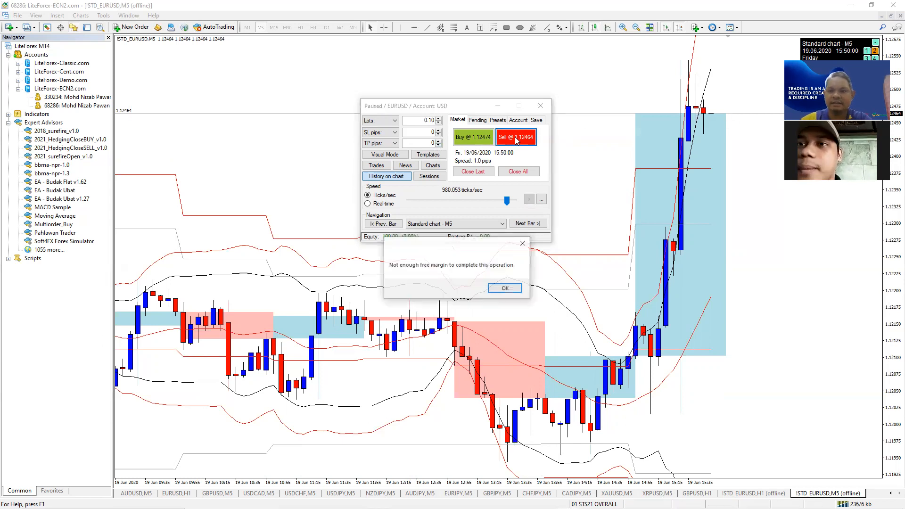
left_click(504, 288)
left_click_drag(430, 121, 441, 122)
- Sell 0.05 lots EURUSD at 1.12464, hide the Navigator, and show open trades
type("0")
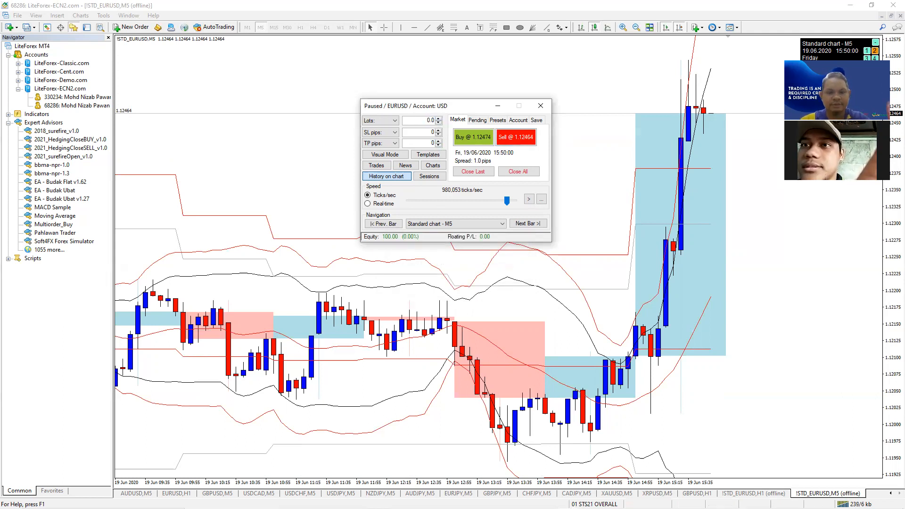
left_click(518, 139)
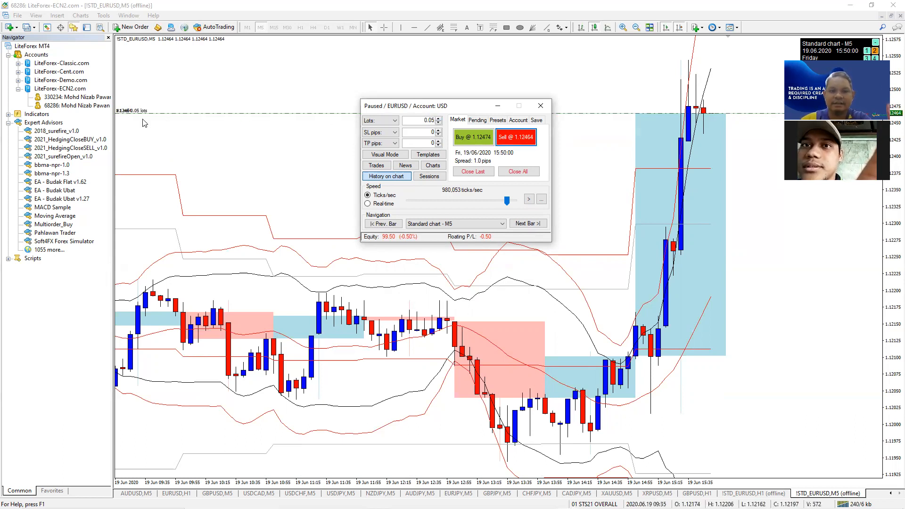
left_click(108, 38)
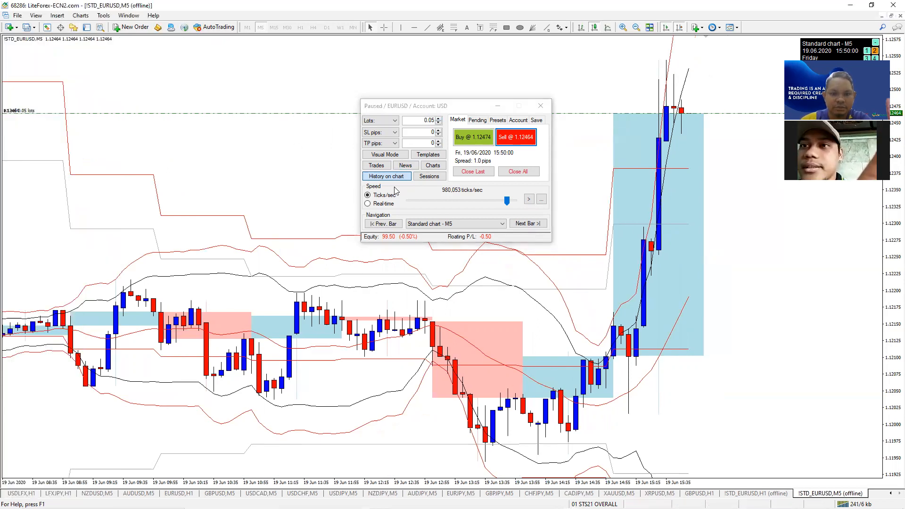
left_click(379, 169)
left_click(379, 169)
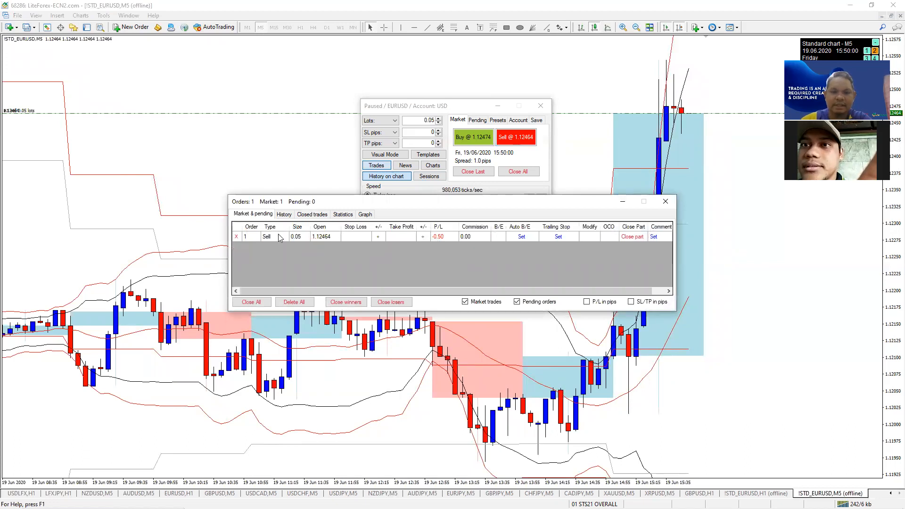
- Close the trades list, step forward to 16:30, then back one bar to 16:25
left_click(665, 202)
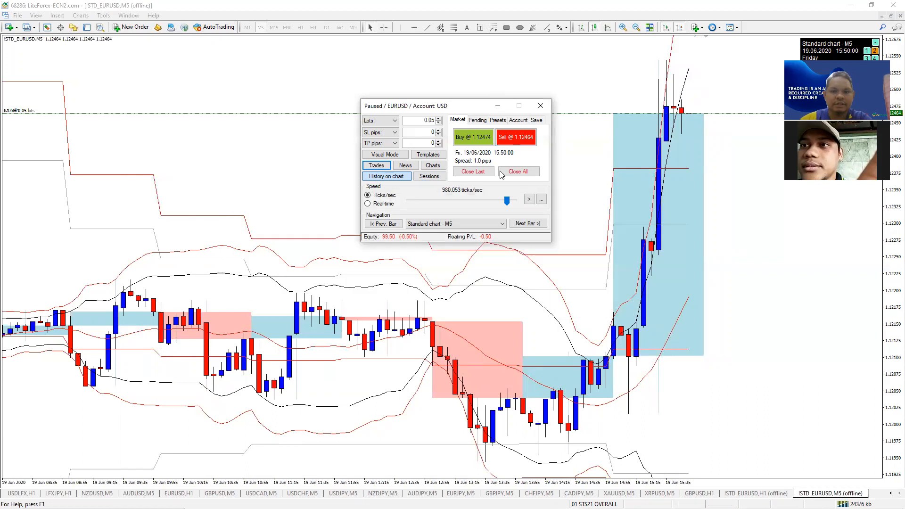
left_click(524, 224)
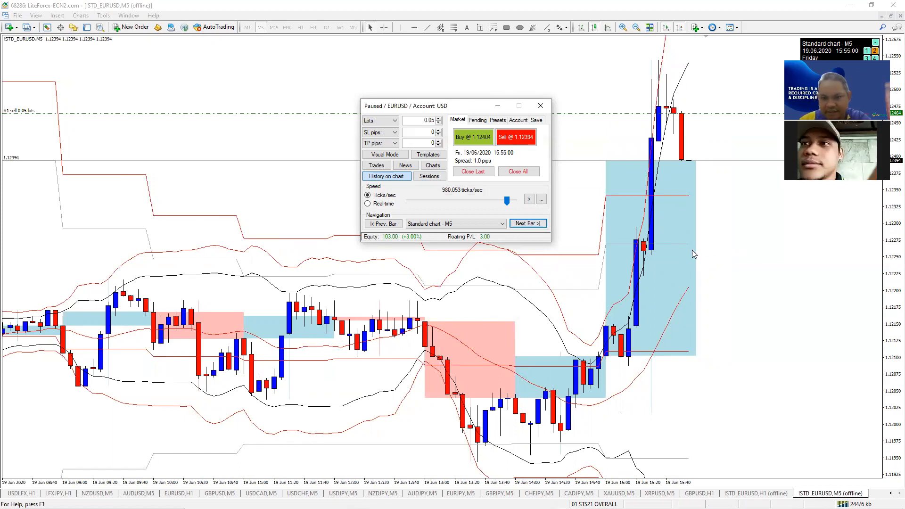
left_click(528, 224)
left_click(527, 223)
left_click(527, 223)
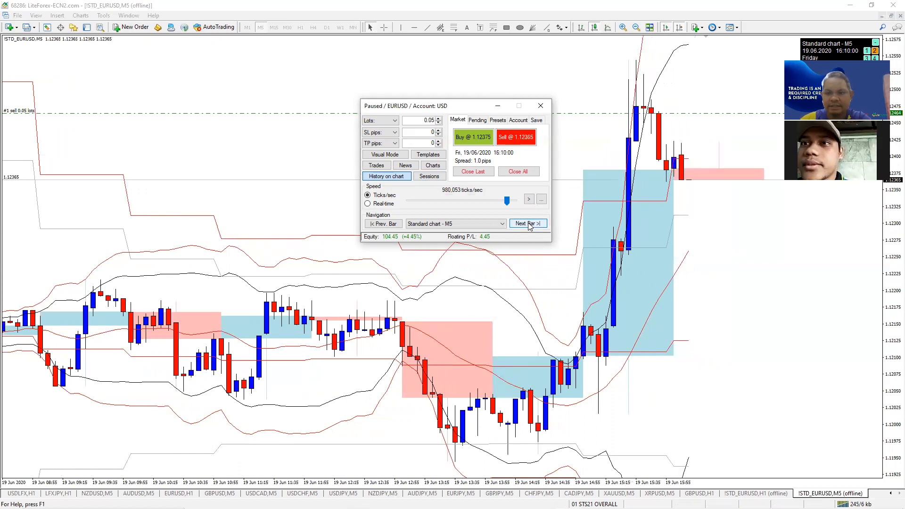
left_click(527, 224)
left_click(528, 223)
left_click(527, 224)
left_click(527, 223)
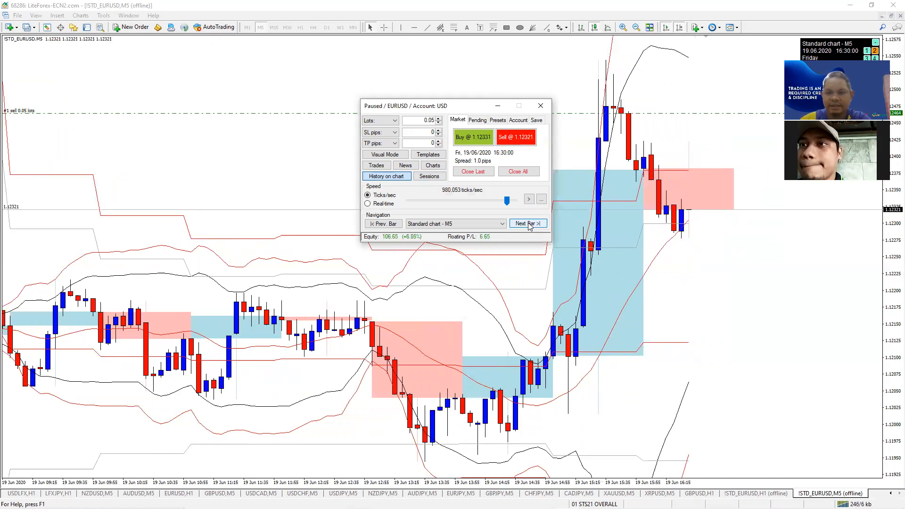
left_click(393, 224)
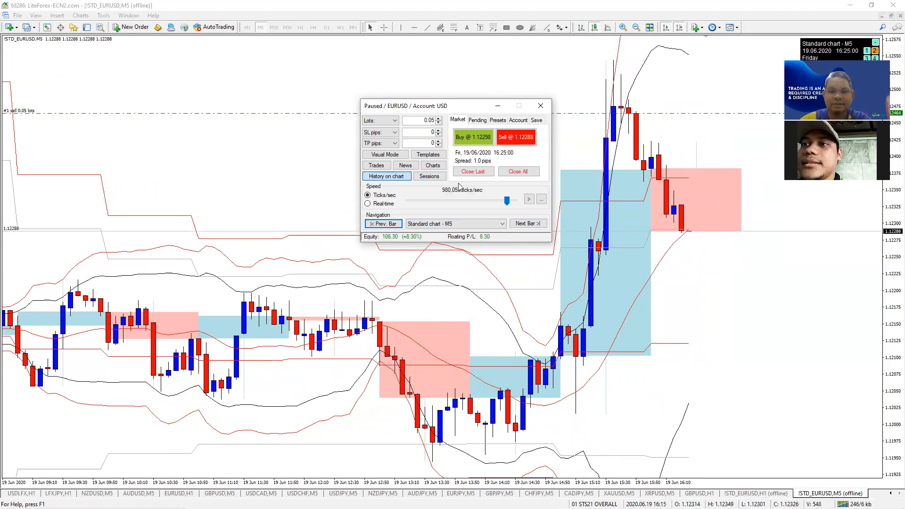
- Close the 0.05-lot sell from the trades list for 8.30 profit
left_click(382, 168)
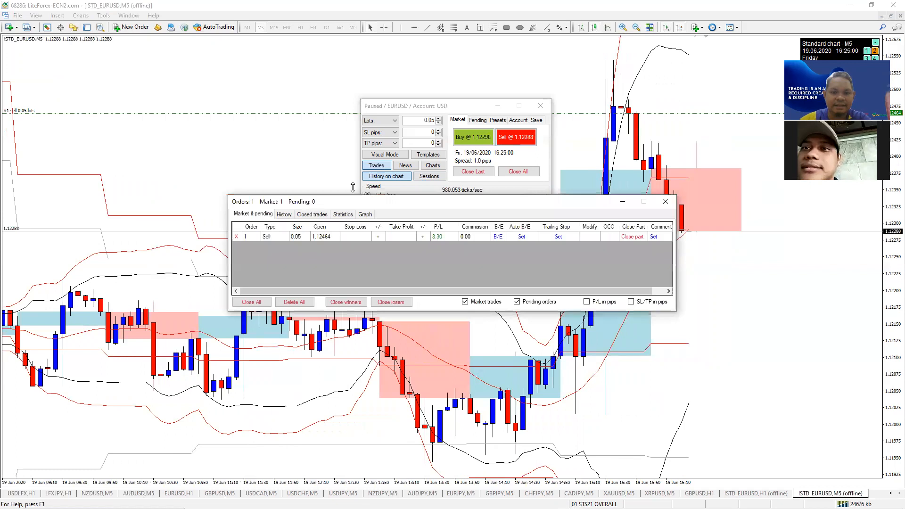
left_click(235, 237)
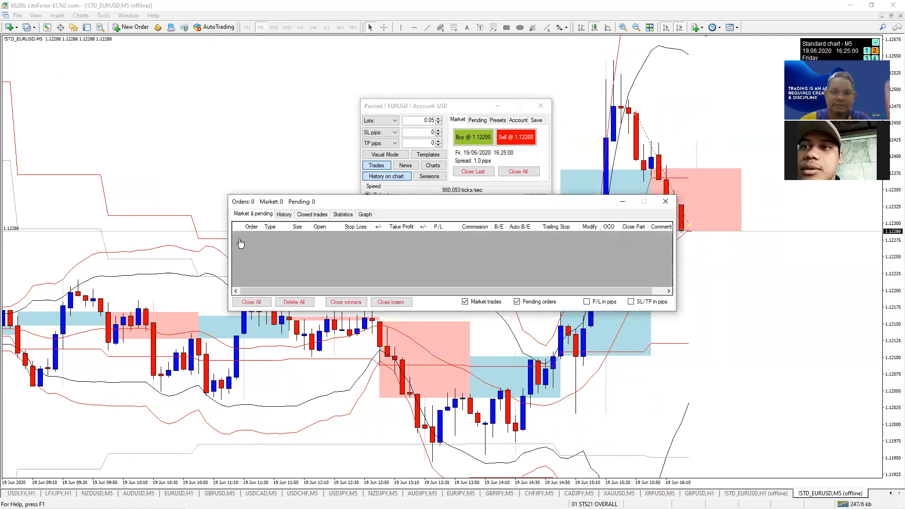
left_click(669, 201)
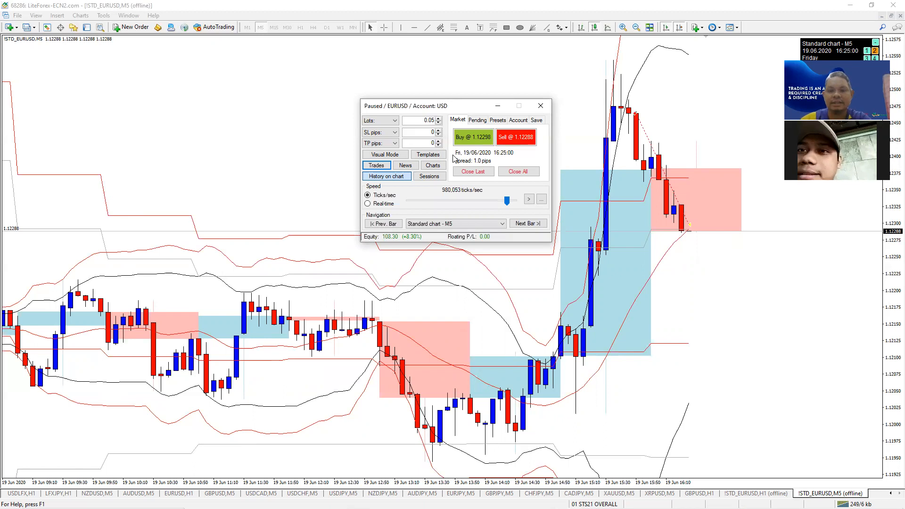
- Step back four bars to 15:50 and show the Pending order types
left_click(385, 223)
left_click(390, 225)
left_click(390, 224)
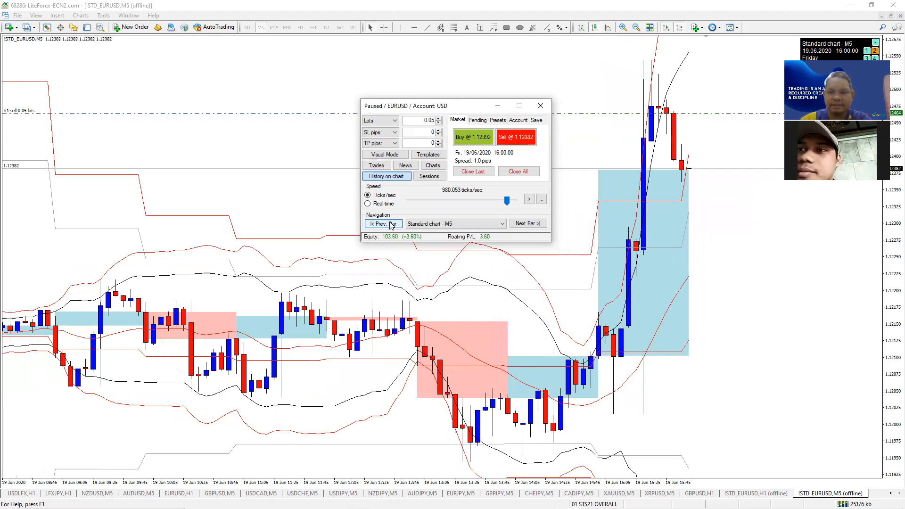
left_click(390, 225)
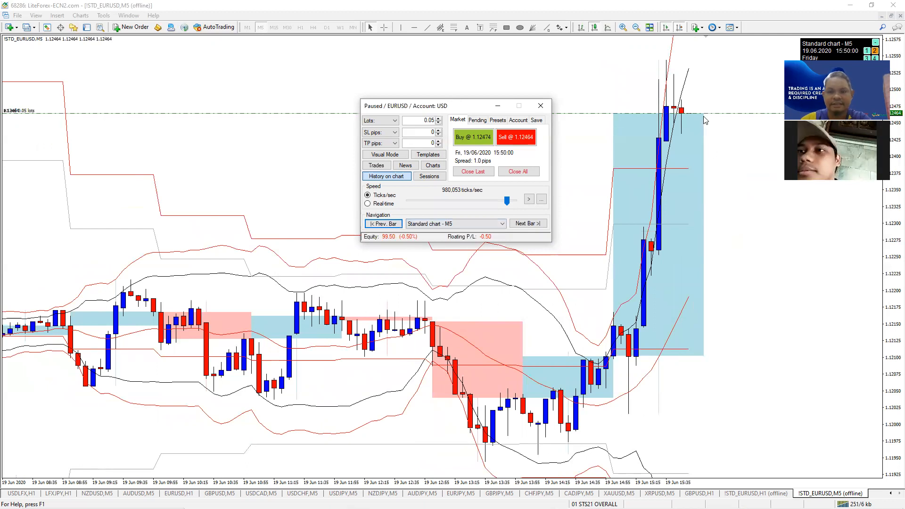
left_click(477, 121)
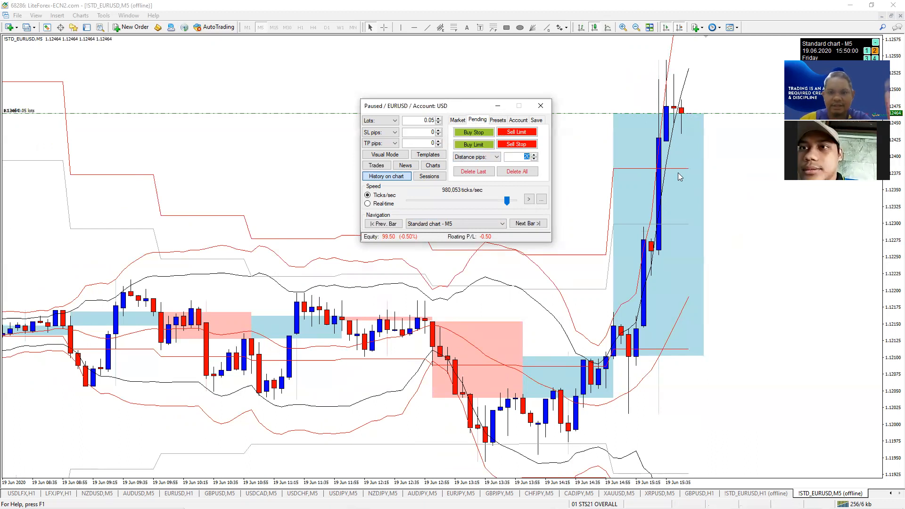
- Place 0.05-lot sell stops 5, 10 and 15 pips away (1.12414, 1.12364, 1.12314)
left_click_drag(526, 157, 539, 156)
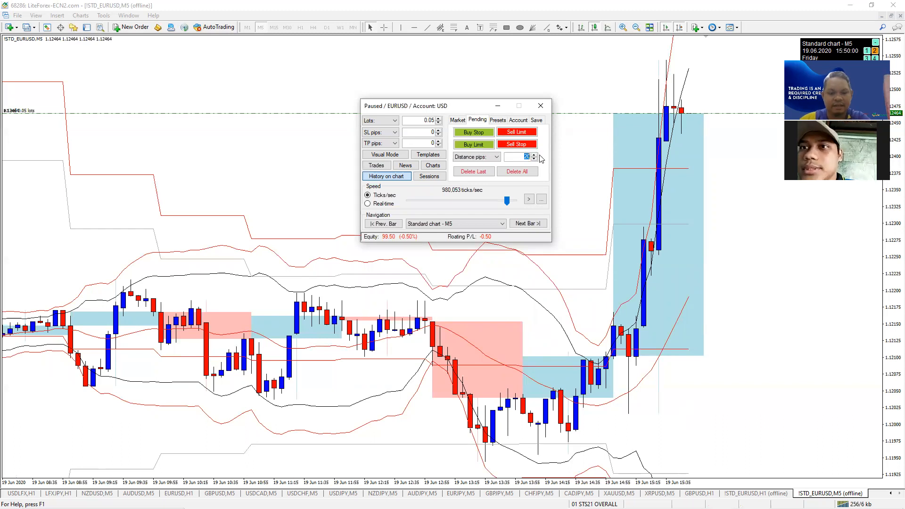
type("5")
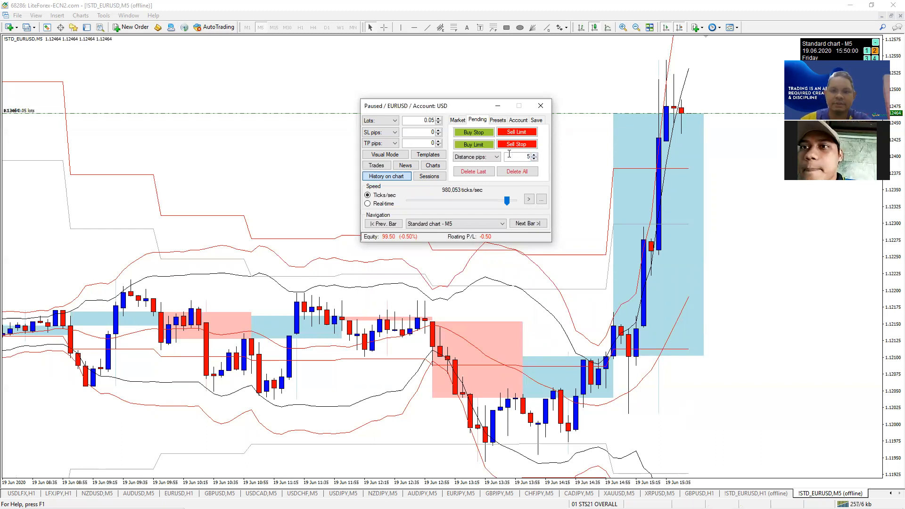
left_click(515, 145)
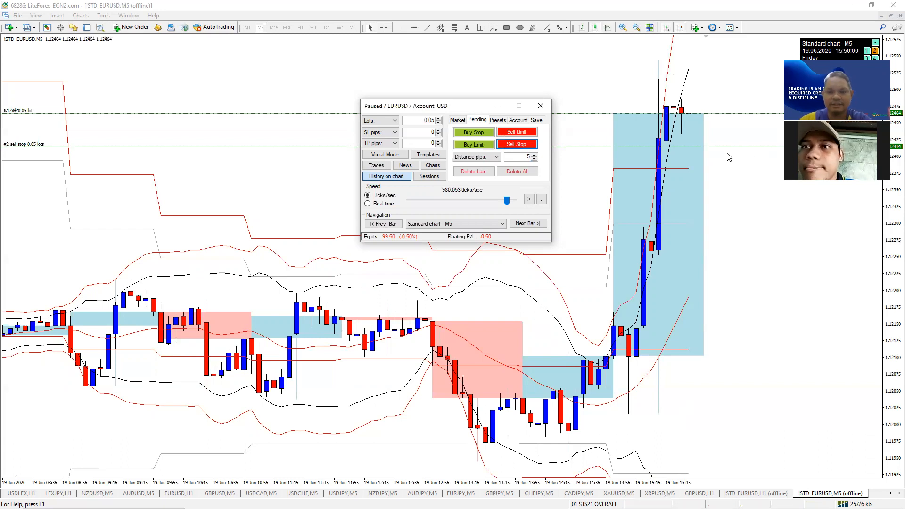
left_click_drag(524, 157, 542, 157)
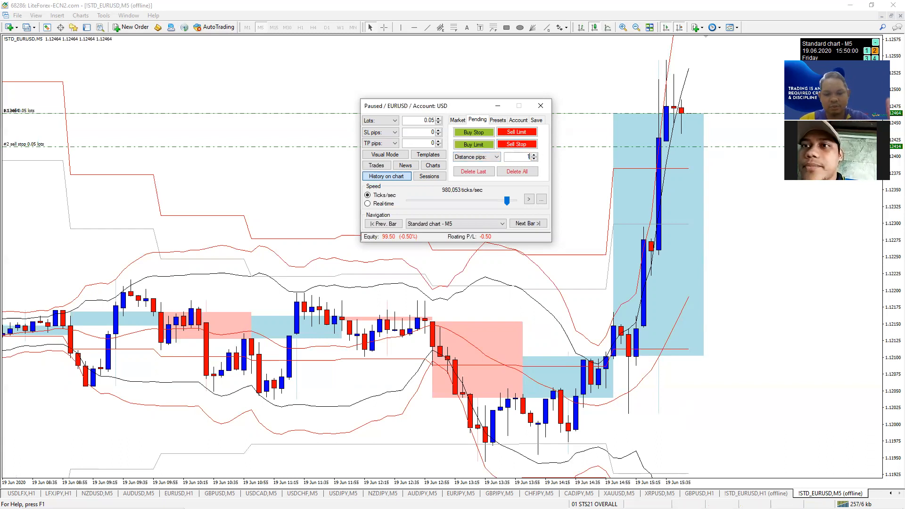
type("10")
left_click(523, 146)
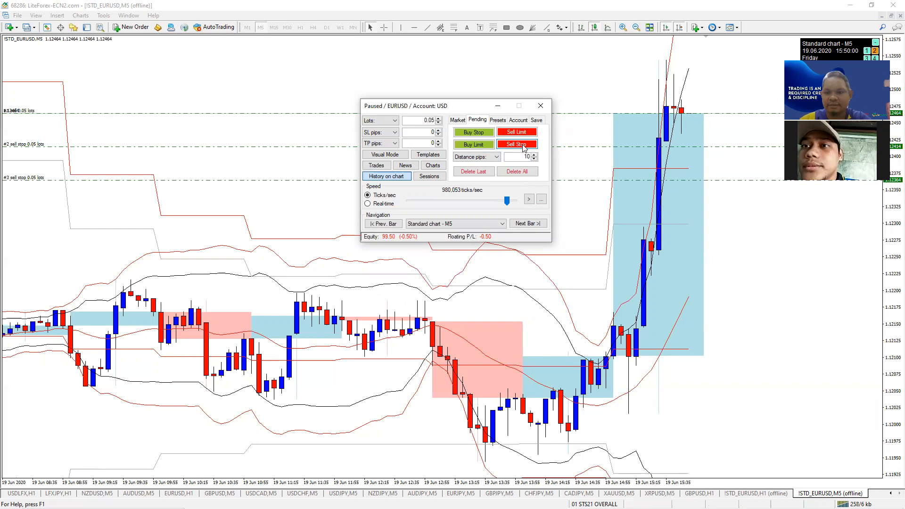
left_click_drag(526, 156, 538, 159)
type("15")
left_click(519, 144)
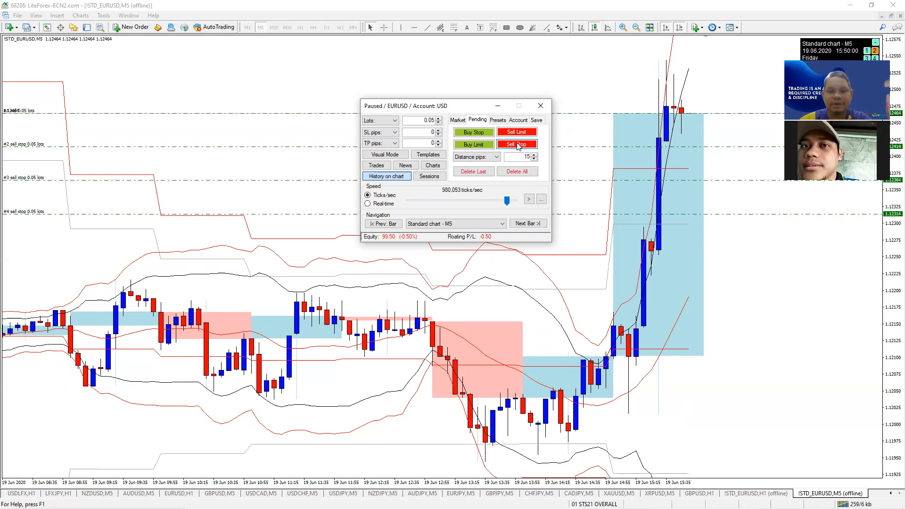
- Set distance back to 5 pips and place a sell limit at 1.12514
left_click_drag(524, 156, 539, 156)
key("Delete")
left_click(517, 132)
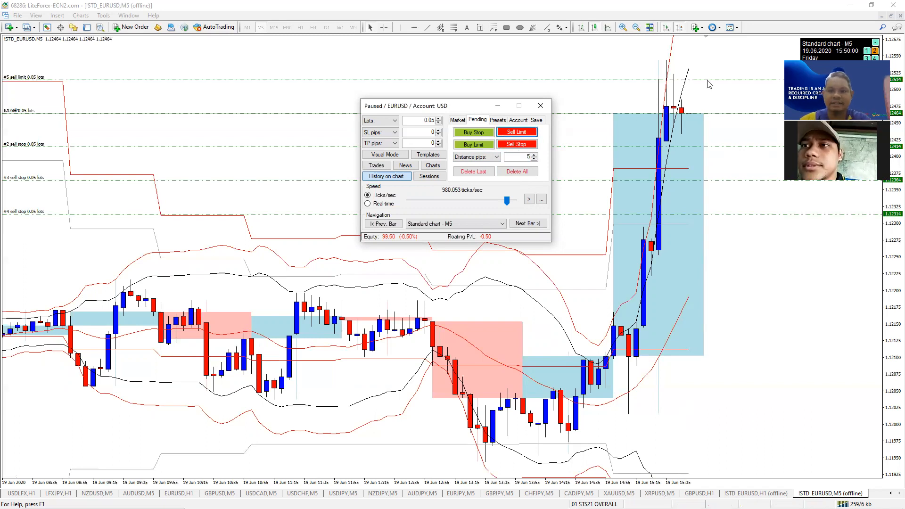
- Advance seven bars to 16:25, reaching 8.30 floating profit and equity 108.30
left_click(525, 225)
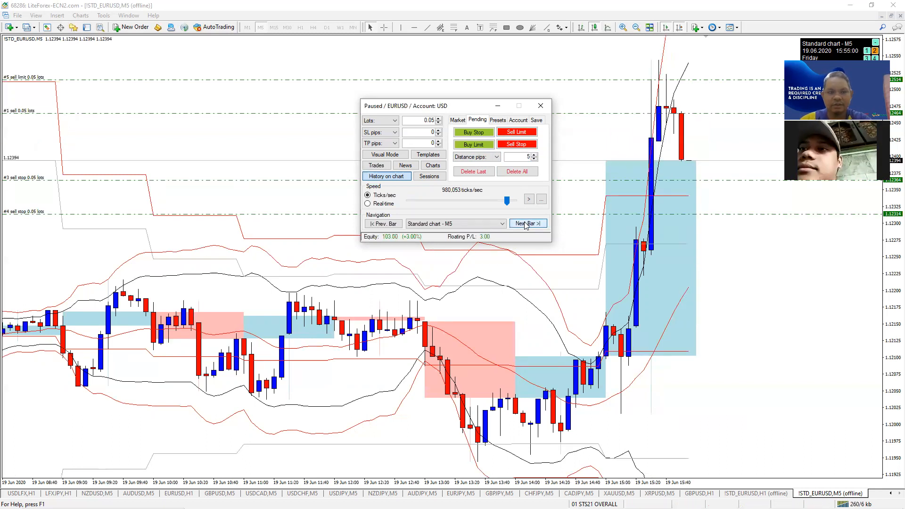
left_click(525, 226)
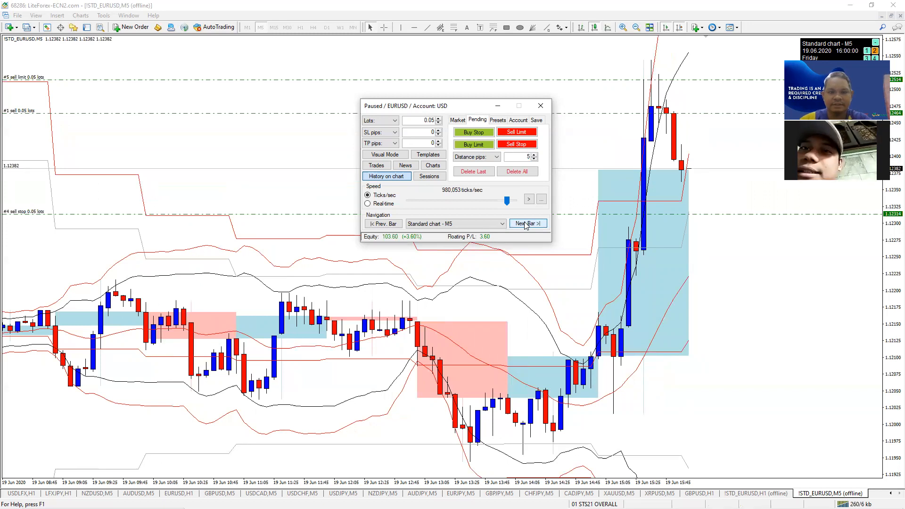
left_click(526, 224)
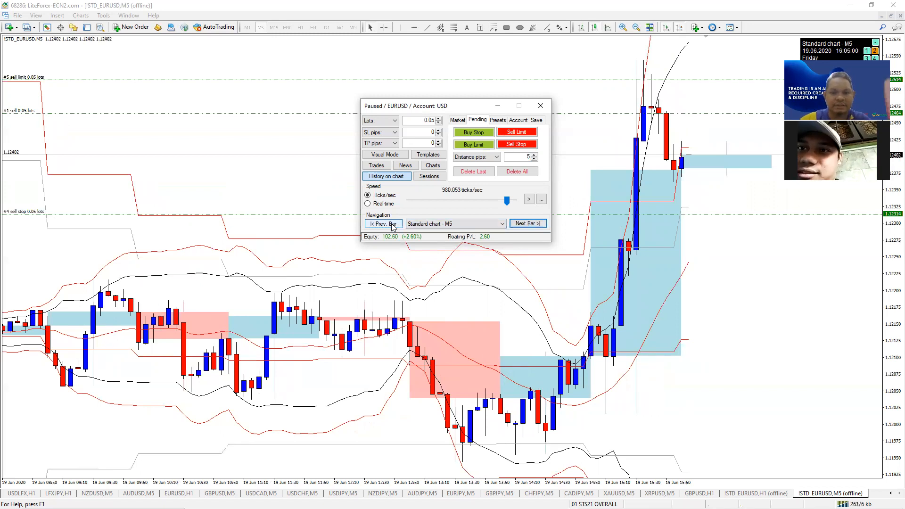
left_click(522, 225)
left_click(522, 224)
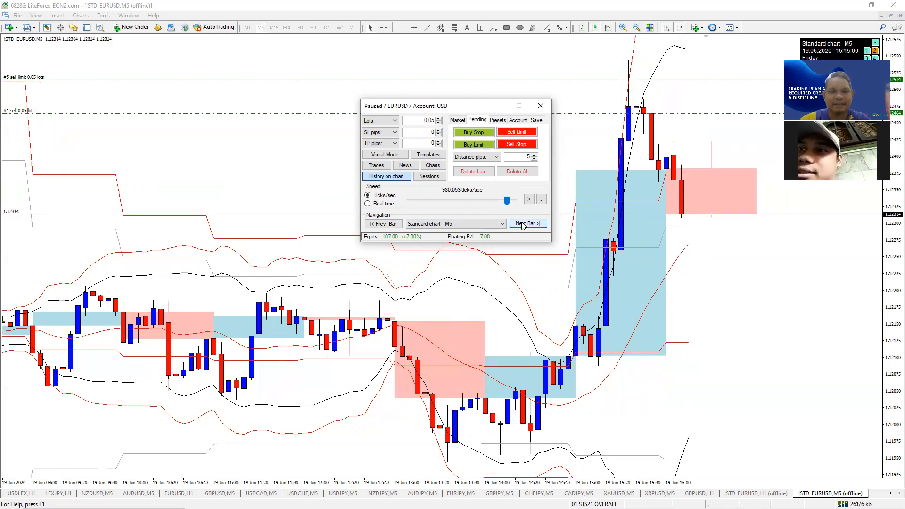
left_click(522, 224)
left_click(522, 225)
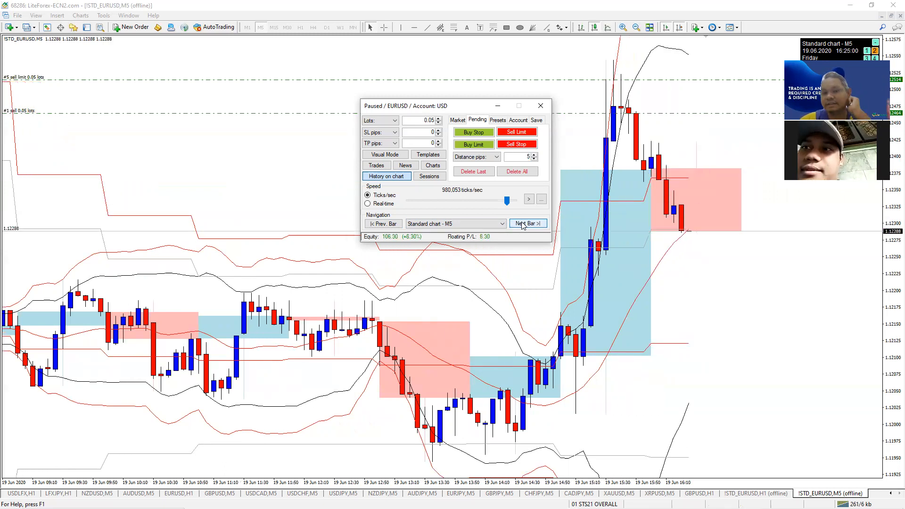
- Close the open sell trade and delete the pending sell limit, then show the simulator's save options
left_click(376, 165)
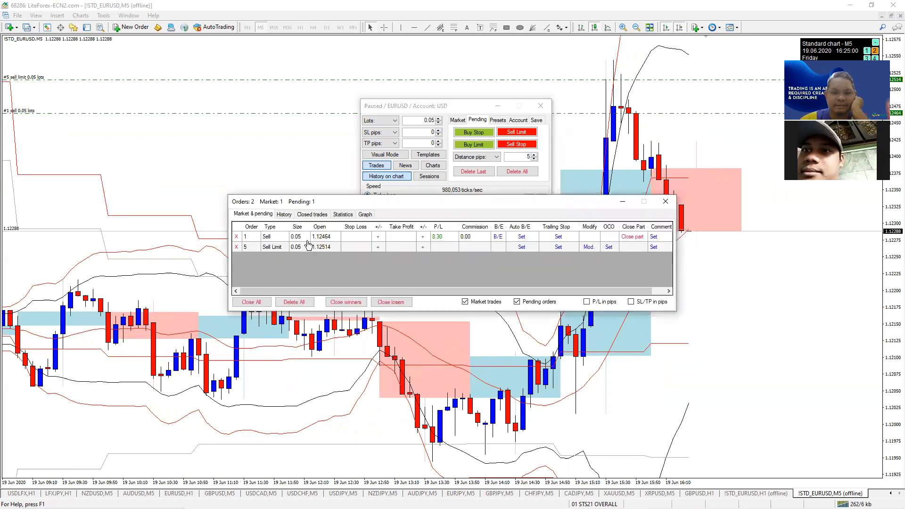
left_click(237, 237)
left_click(237, 237)
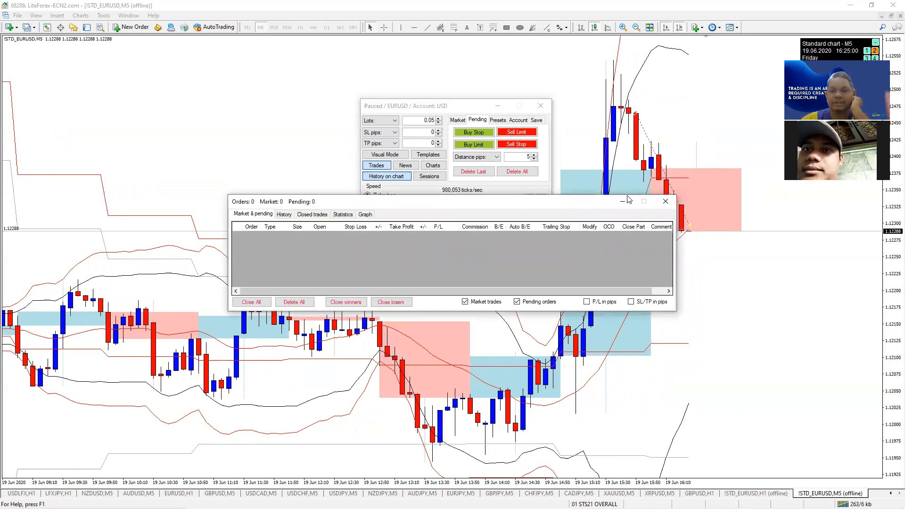
left_click(665, 202)
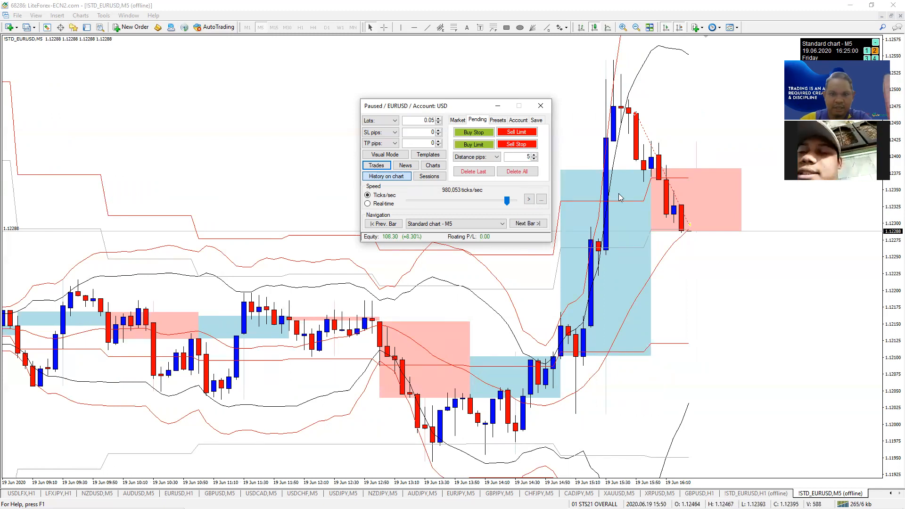
left_click(379, 166)
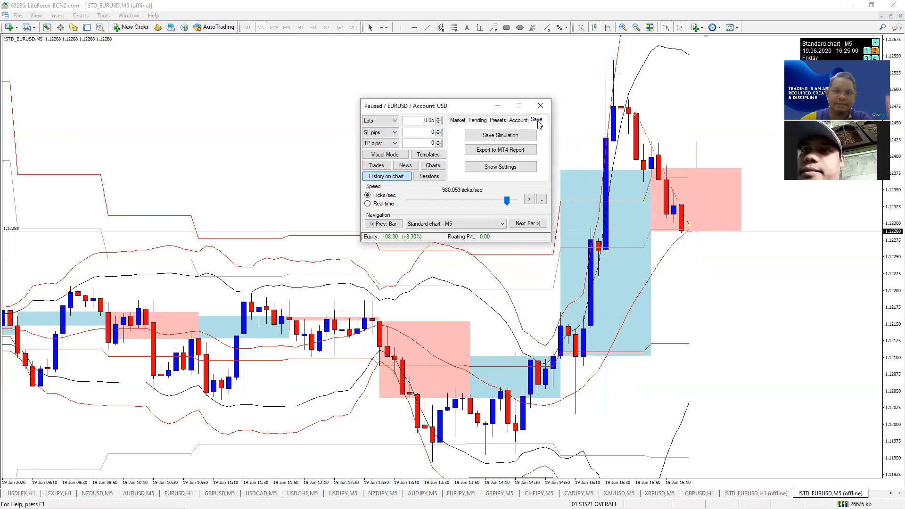
- Export the simulation as an MT4 HTML report named 'stx', including statistics and graph
left_click(503, 151)
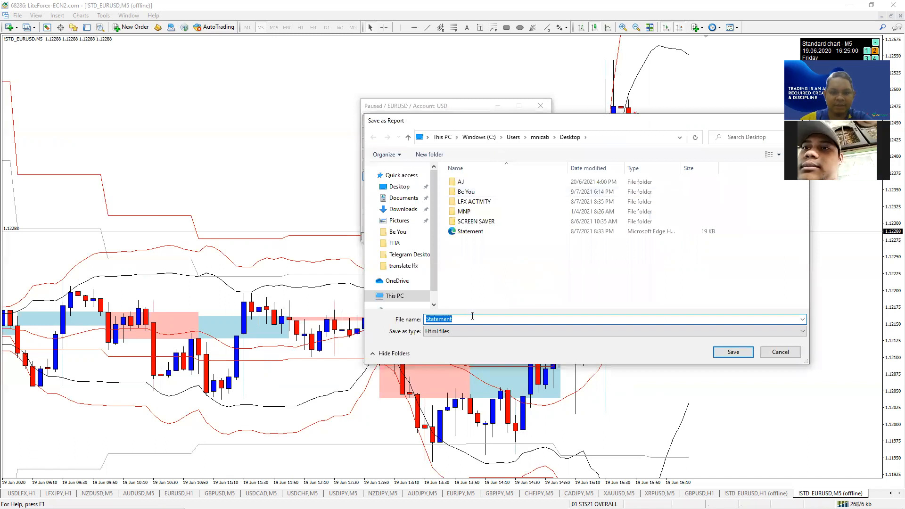
left_click(460, 320)
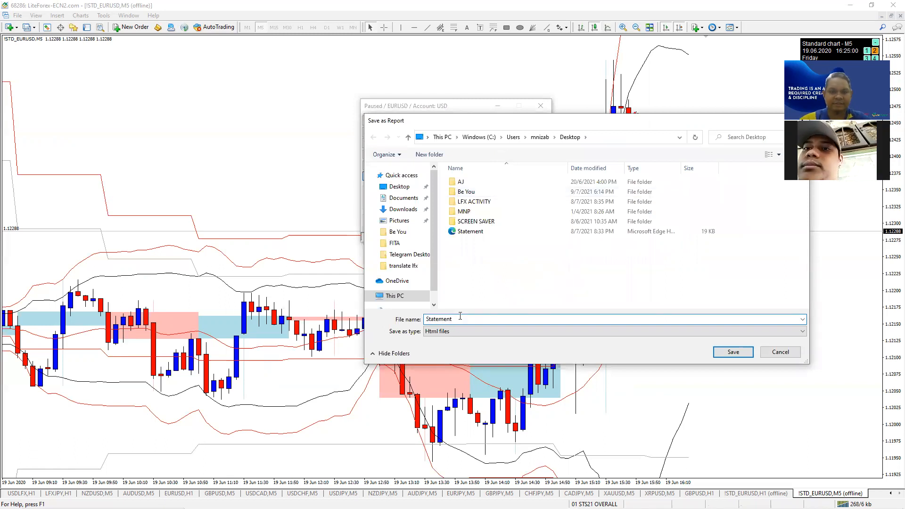
double_click(433, 319)
type("st")
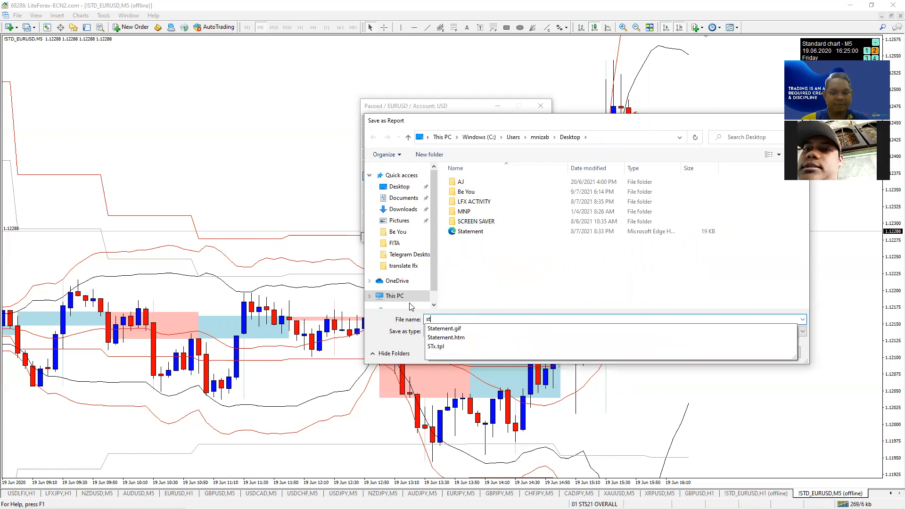
type("x")
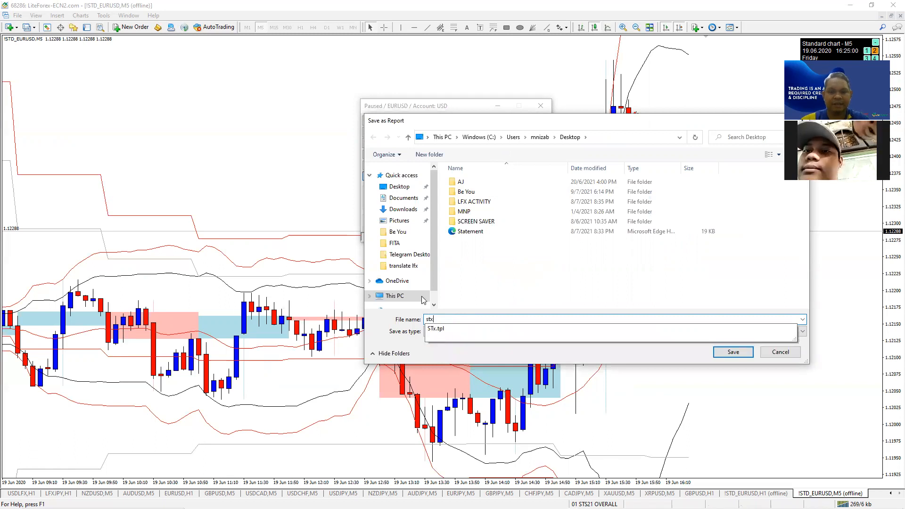
left_click(461, 290)
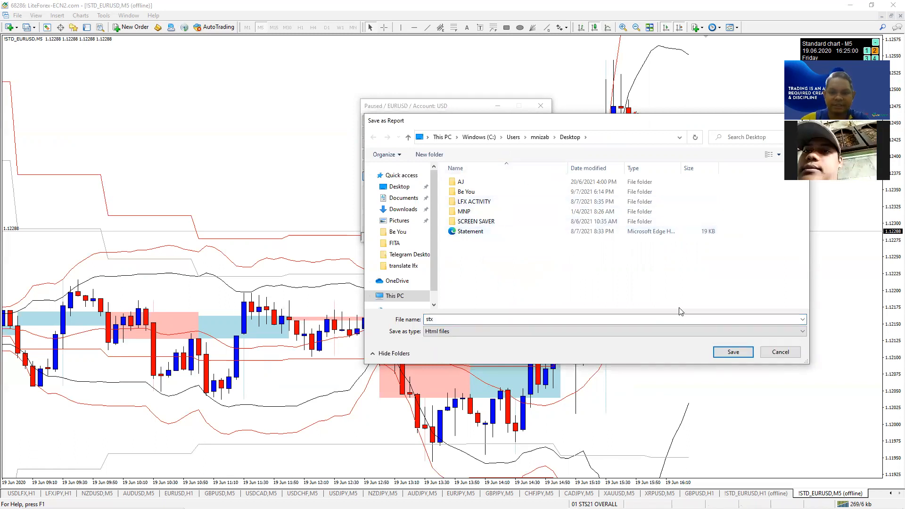
left_click(732, 352)
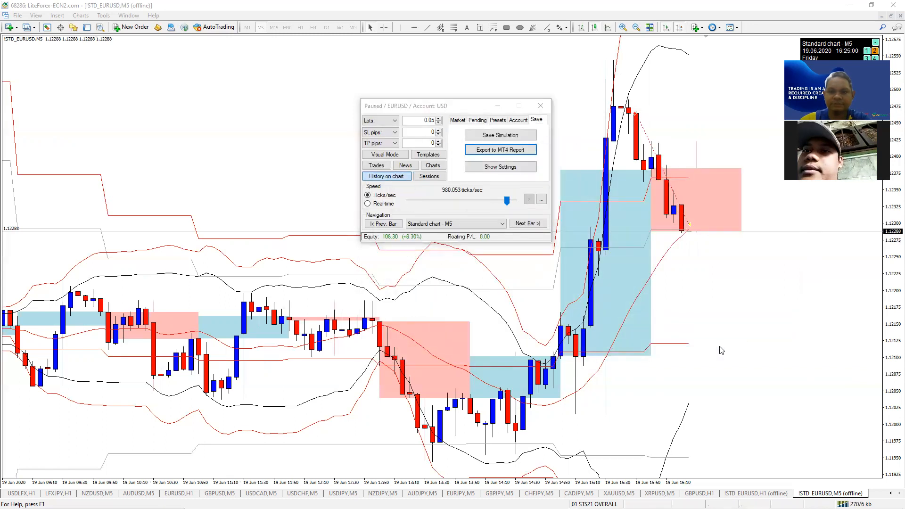
left_click(472, 287)
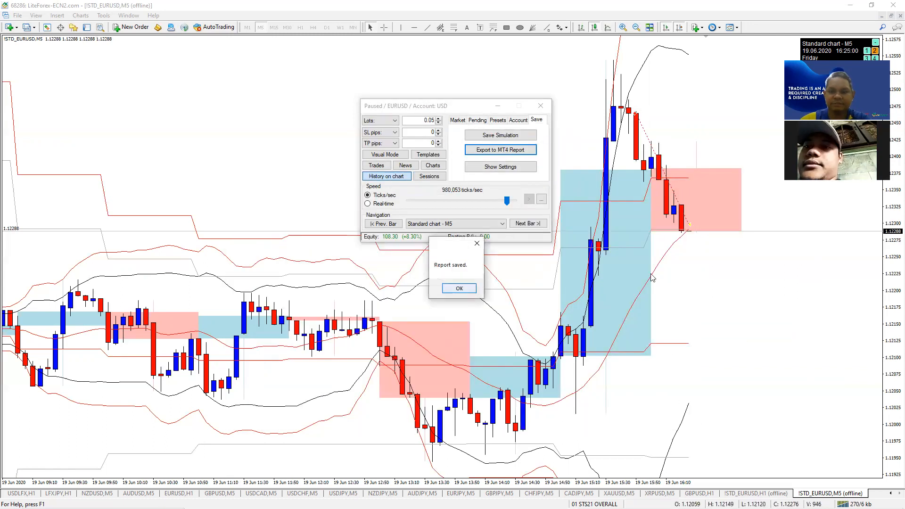
left_click(464, 288)
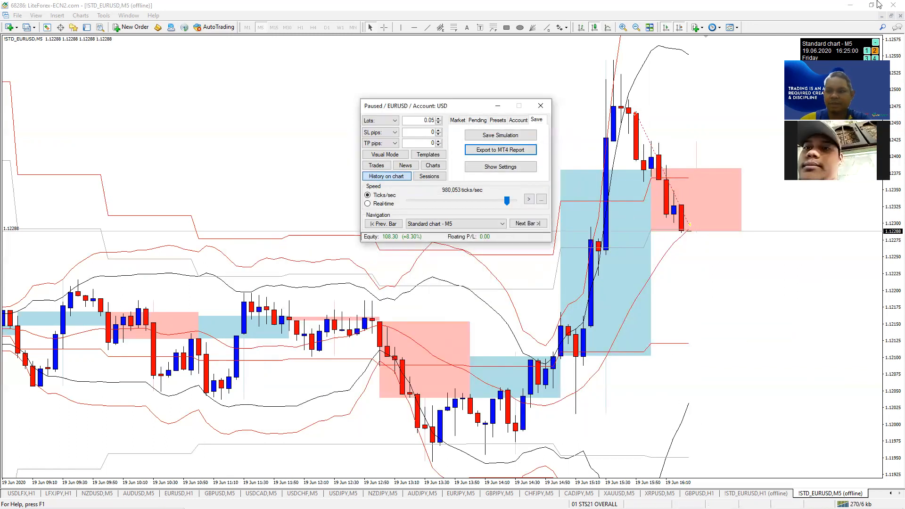
- Minimize MetaTrader and the browser, then open the stx report from the desktop in Edge
left_click(849, 5)
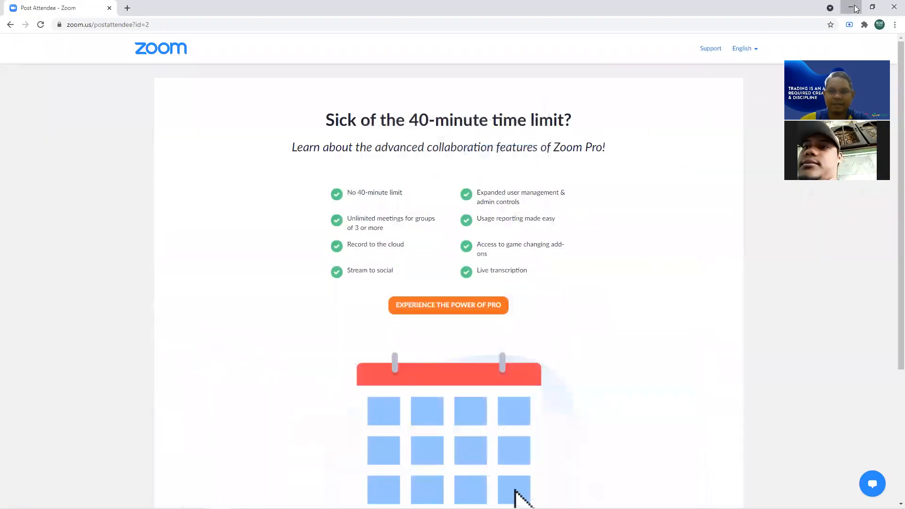
left_click(851, 7)
double_click(56, 367)
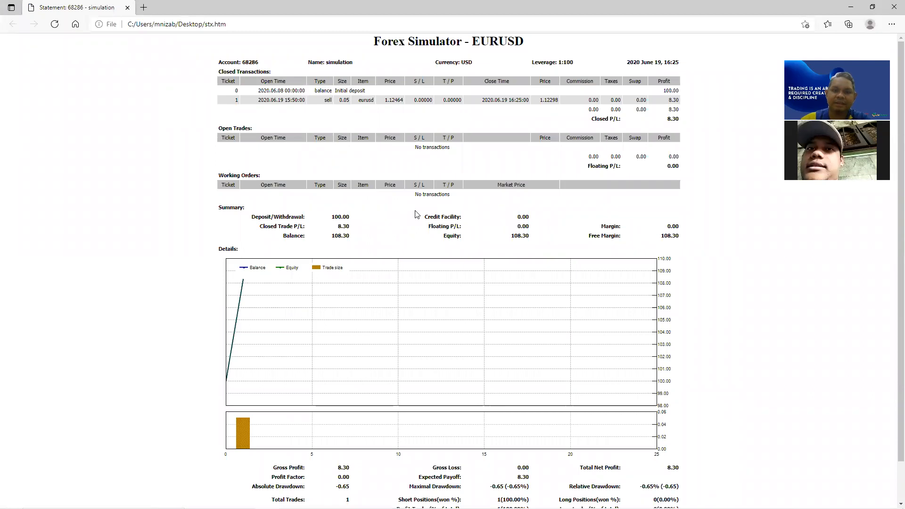
- Review the stx report's total trades, long/short positions and profit-trade figures, then minimize Edge
scroll(416, 213, "down", 1)
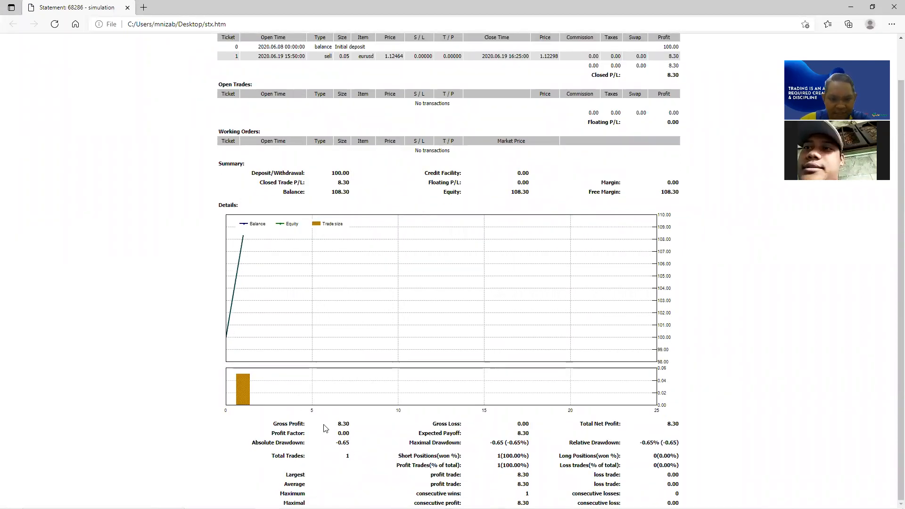
double_click(347, 456)
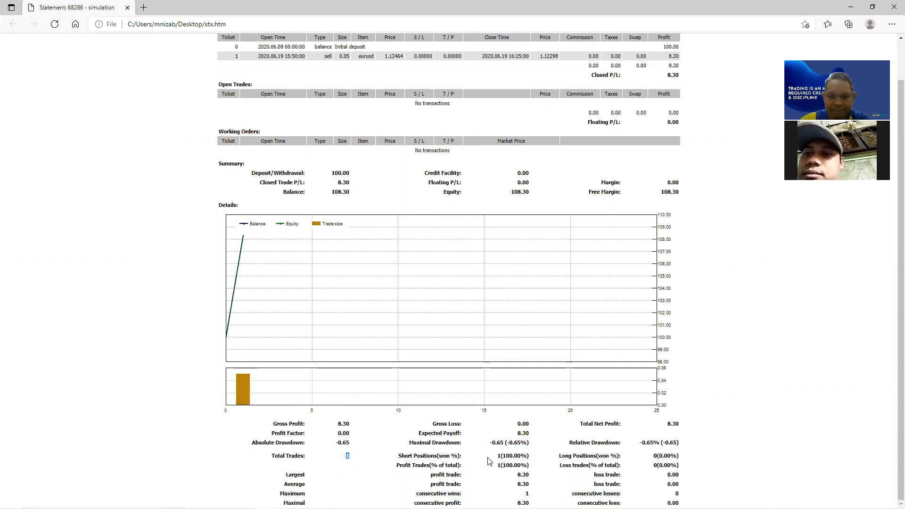
double_click(655, 456)
left_click_drag(665, 459, 678, 459)
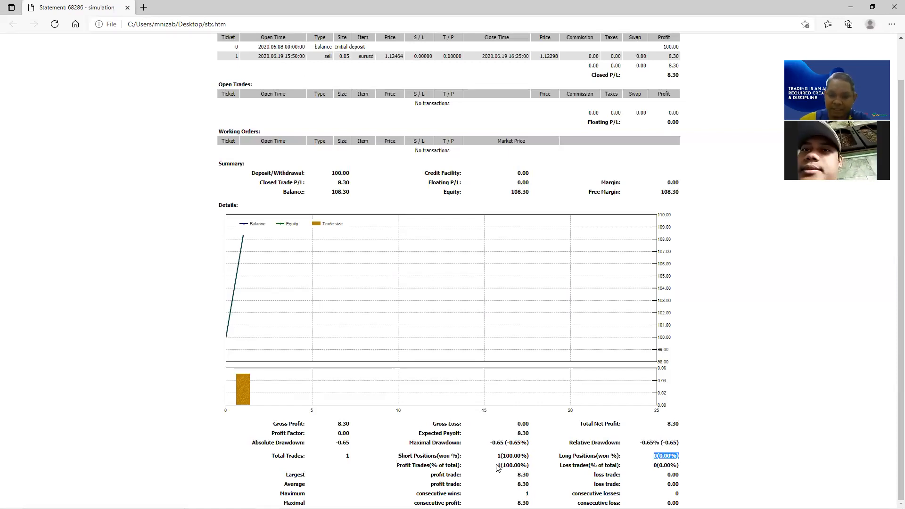
left_click_drag(499, 463, 535, 467)
left_click_drag(590, 465, 628, 464)
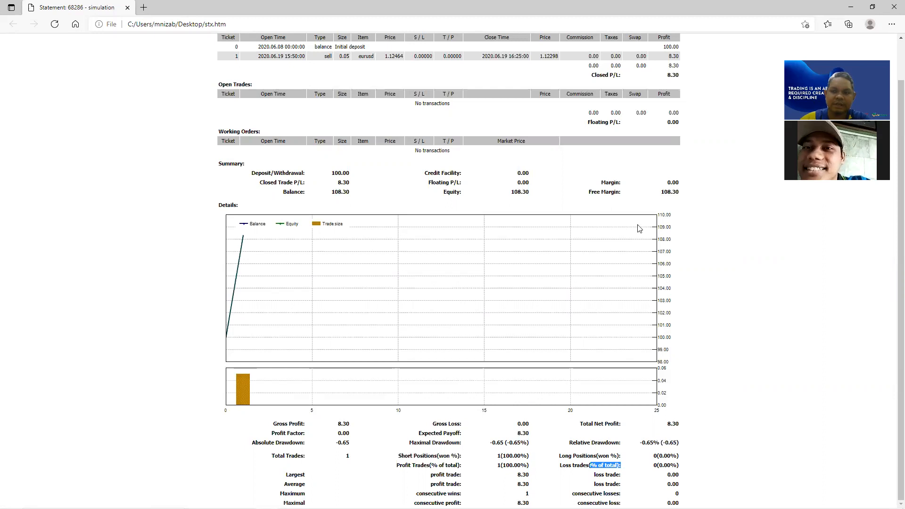
left_click(849, 10)
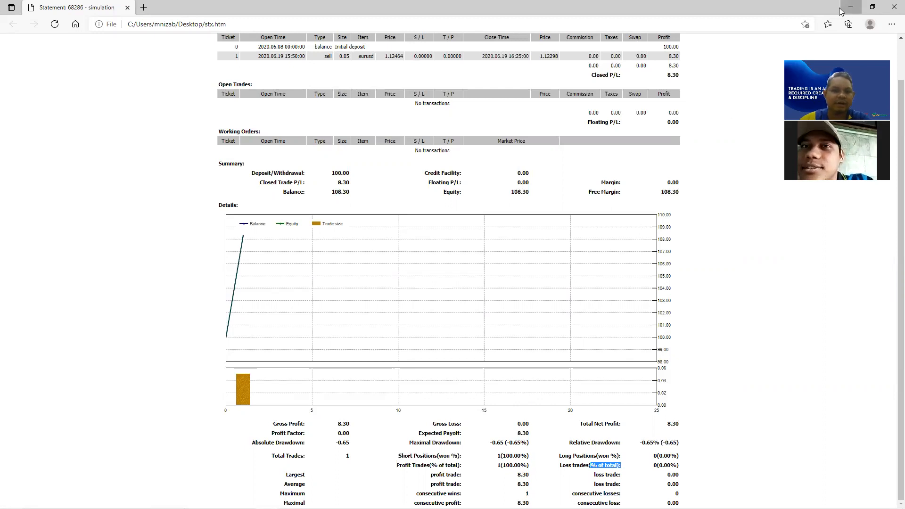
- Open Statement.htm from the desktop in Edge and zoom the page in twice
double_click(51, 285)
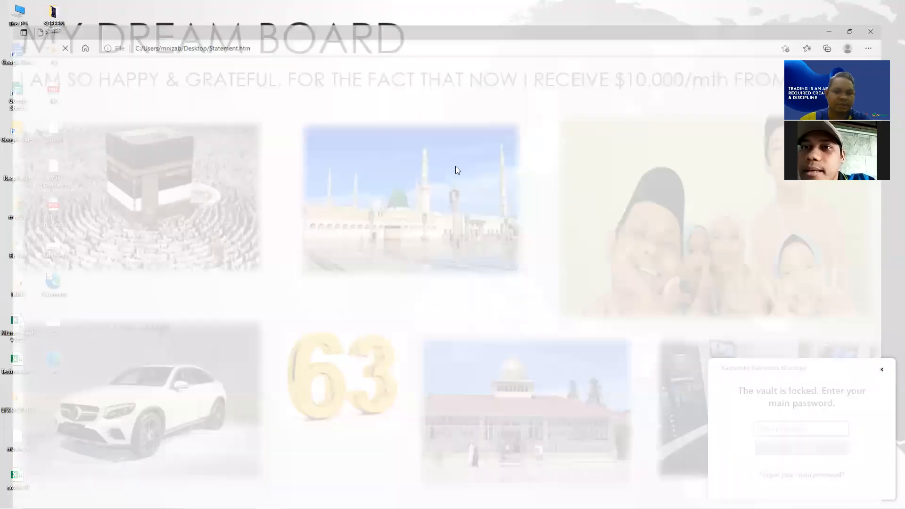
scroll(465, 184, "down", 3)
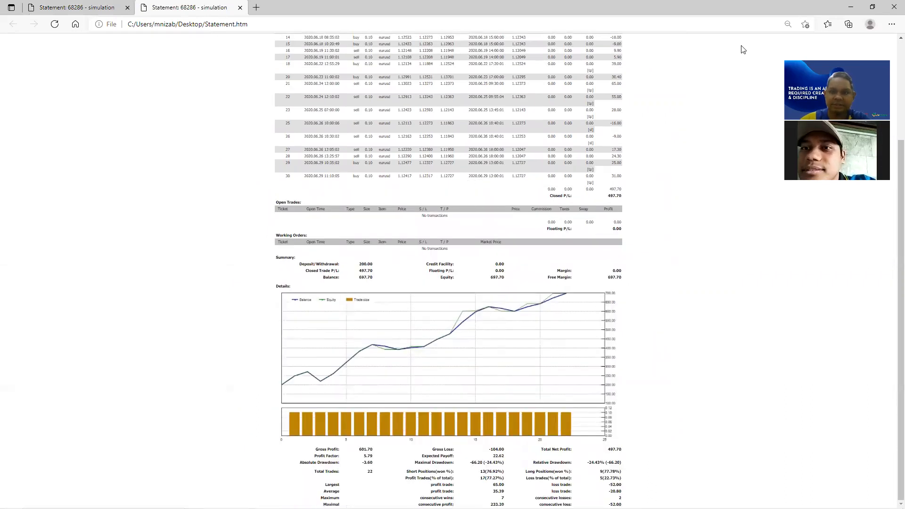
left_click(891, 24)
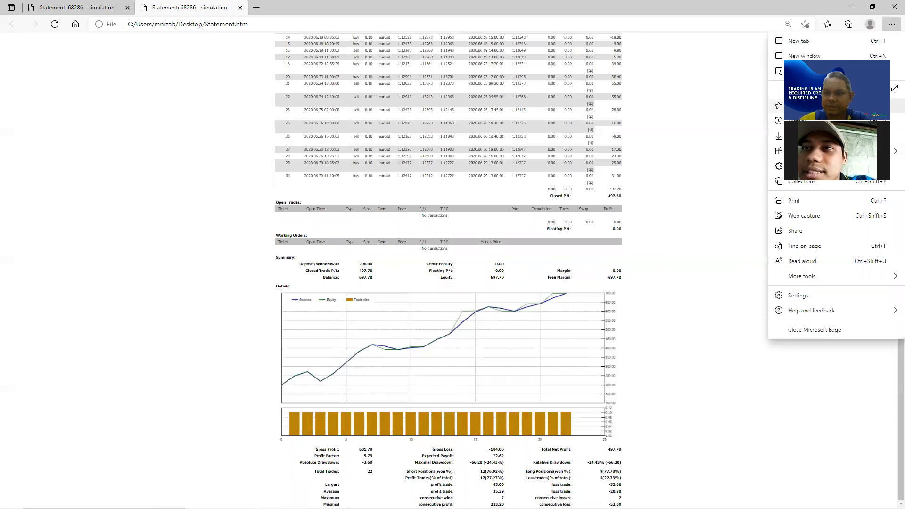
left_click(874, 88)
left_click(874, 88)
left_click(873, 88)
left_click(874, 89)
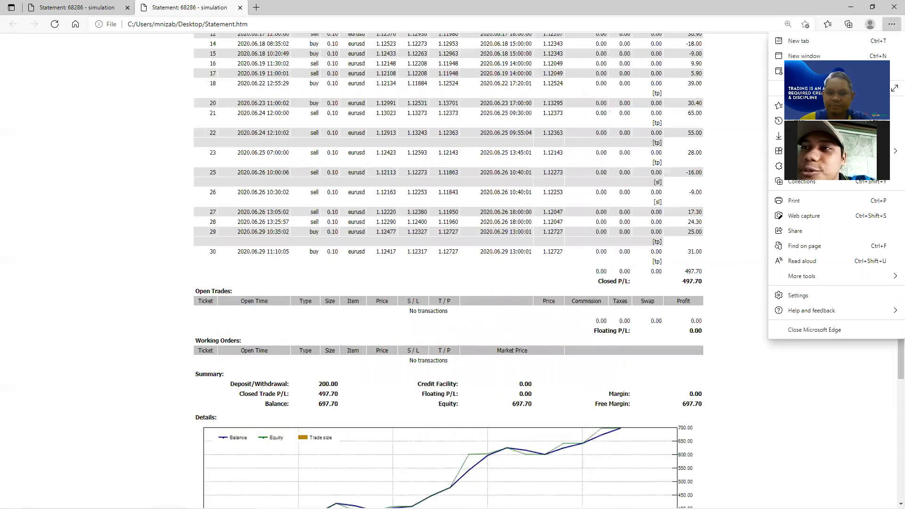
left_click(736, 204)
scroll(892, 264, "down", 1)
scroll(891, 264, "down", 5)
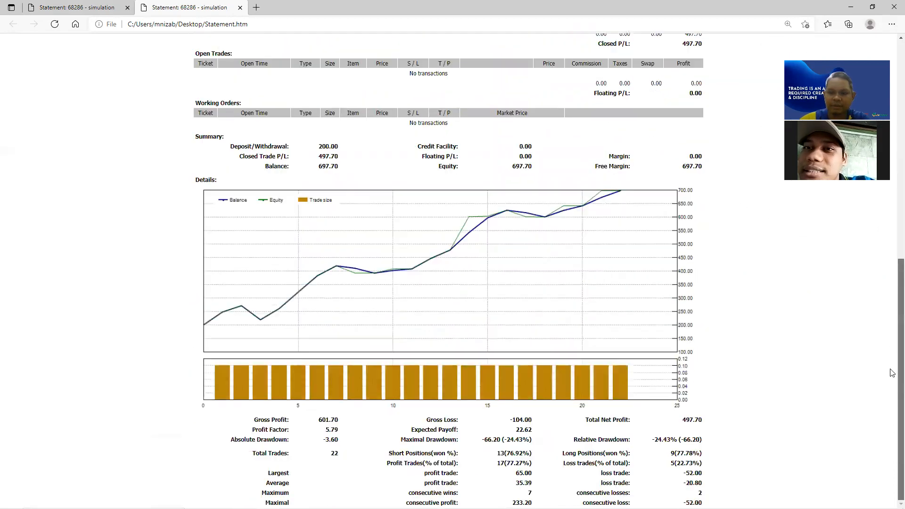
scroll(422, 160, "up", 9)
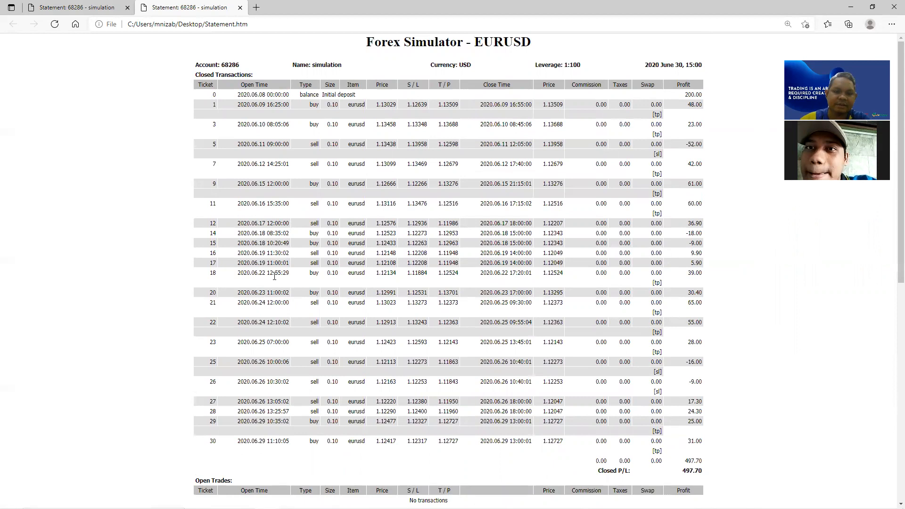
scroll(268, 349, "down", 9)
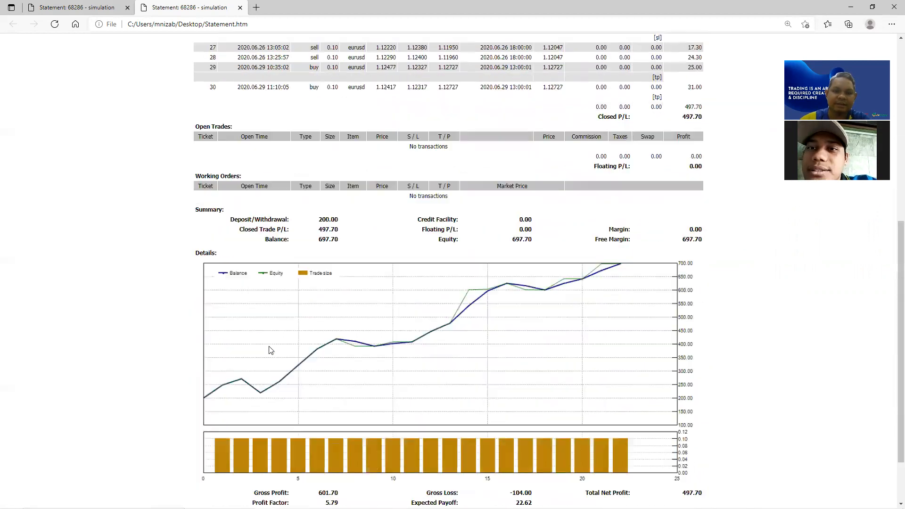
scroll(277, 254, "up", 4)
scroll(277, 243, "down", 4)
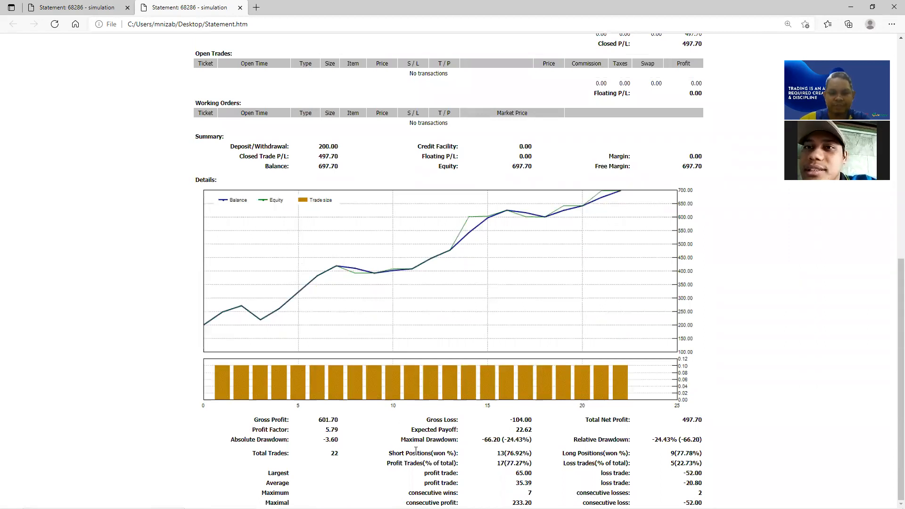
- Highlight the trade counts: 22 total trades, 17 profitable and 5 losing
double_click(335, 453)
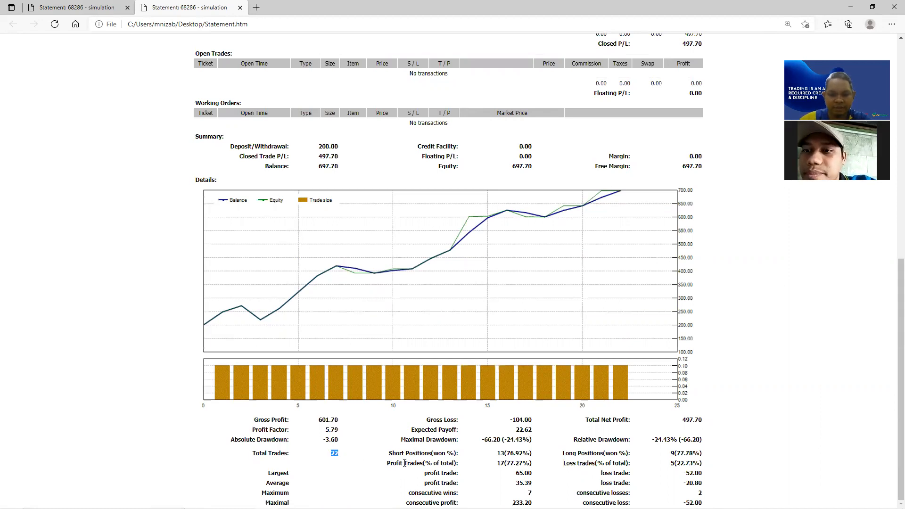
left_click(485, 461)
double_click(501, 463)
left_click_drag(578, 465, 600, 470)
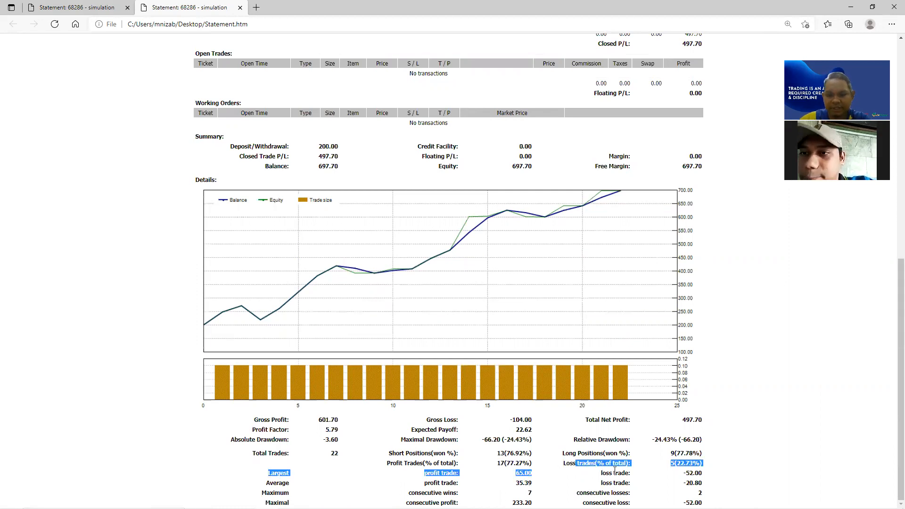
left_click(672, 465)
double_click(672, 464)
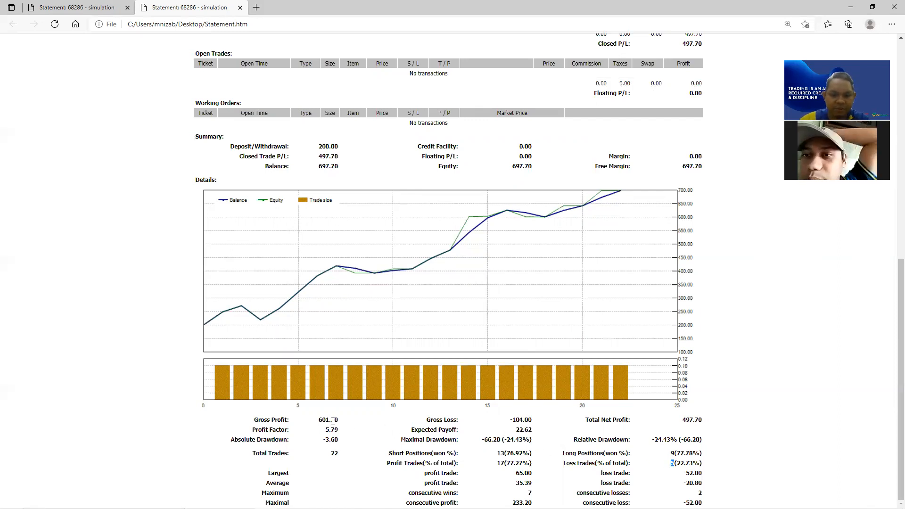
- Highlight Total Net Profit 497.70, 7 consecutive wins and the 77.27% profit-trade share
left_click_drag(702, 420, 683, 420)
left_click(684, 419)
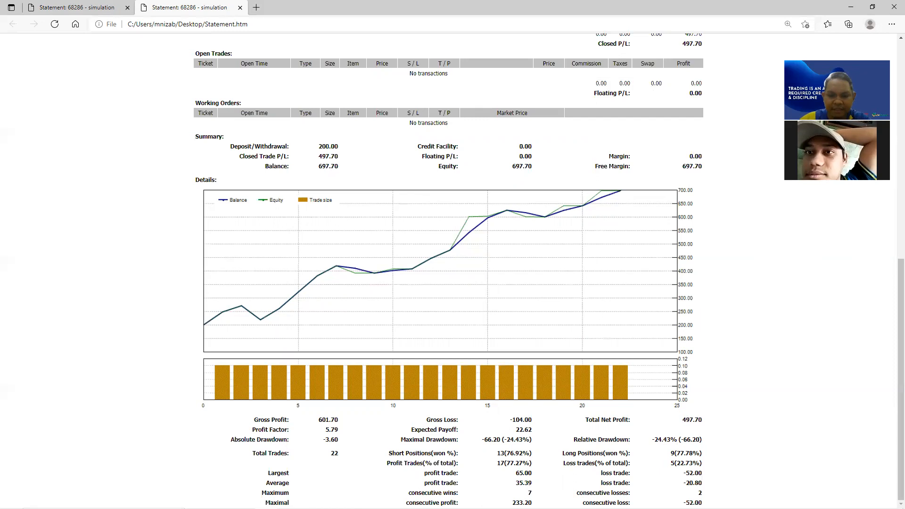
left_click_drag(528, 492, 532, 492)
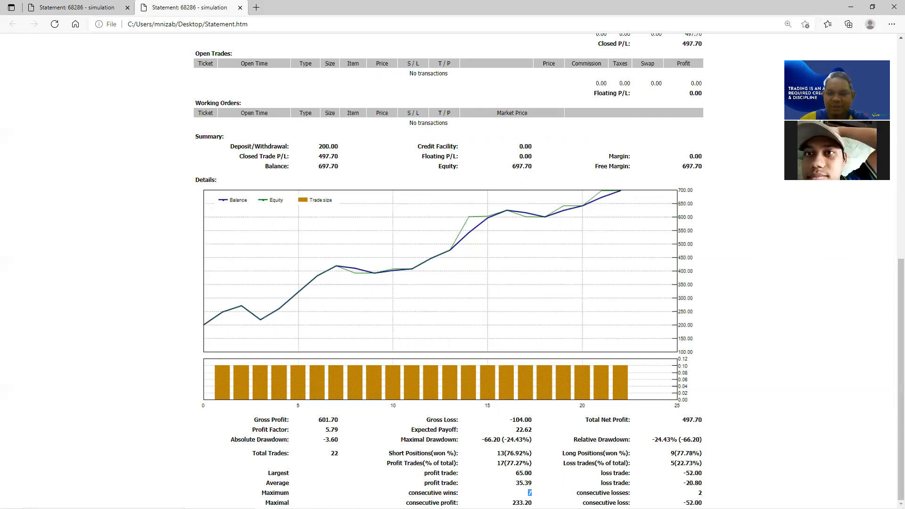
left_click_drag(697, 492, 703, 502)
left_click(705, 500)
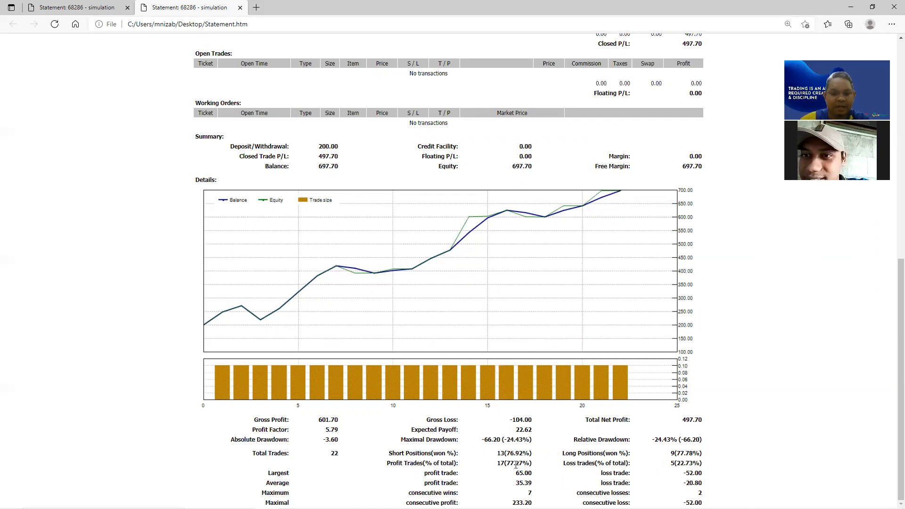
left_click_drag(508, 464, 530, 465)
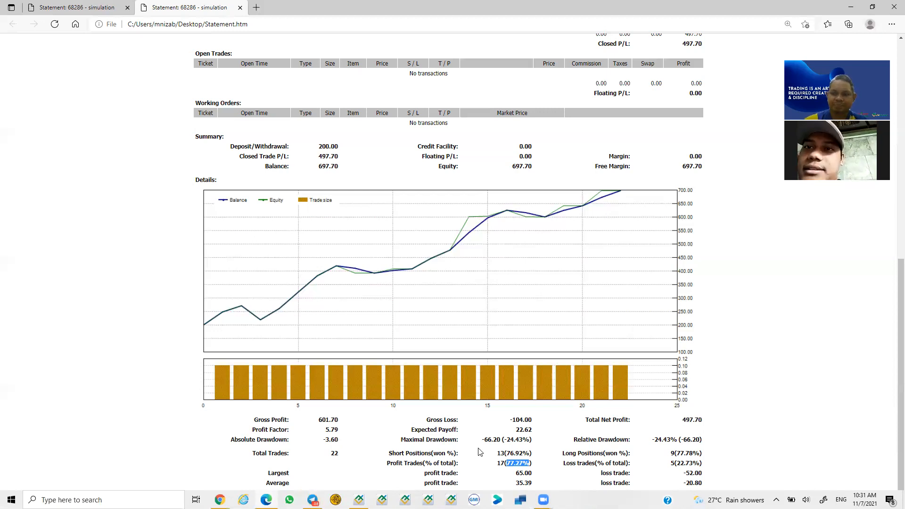
- Glance at Telegram, return to the statement, then bring the MetaTrader 4 chart to the front
left_click(313, 500)
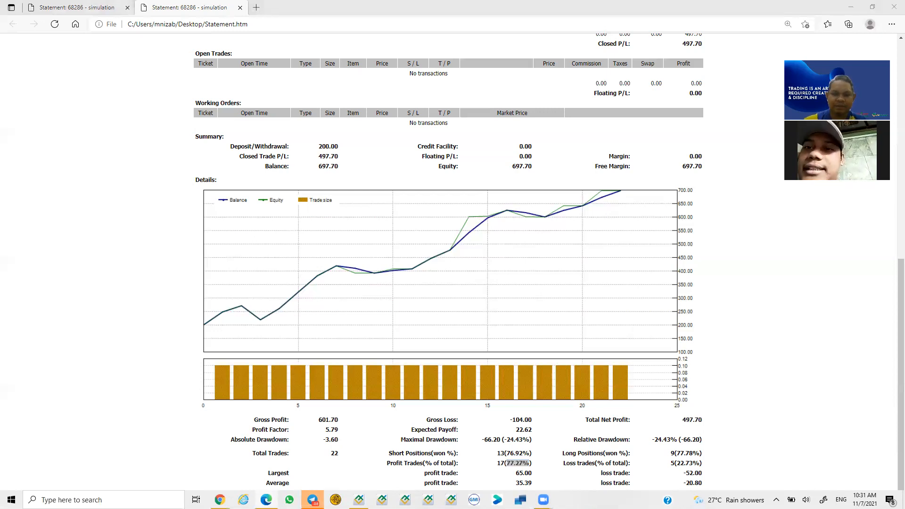
left_click(141, 419)
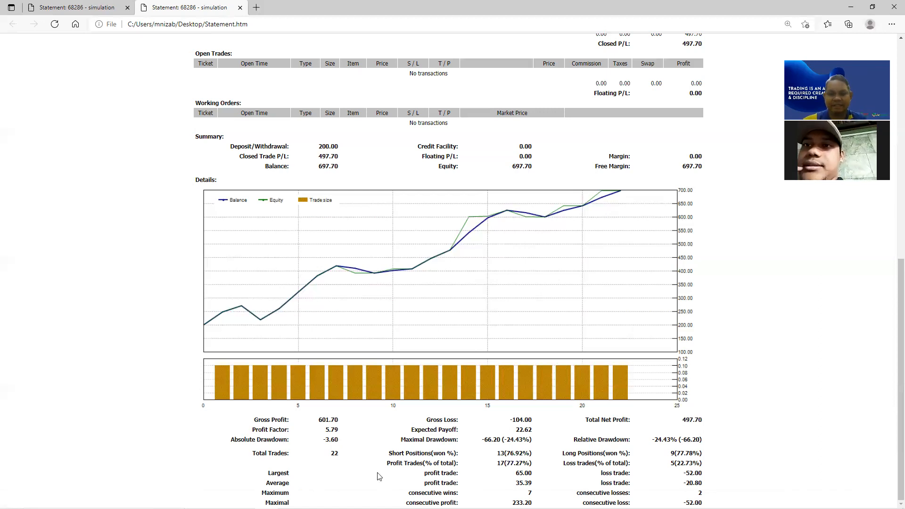
mouse_move(427, 508)
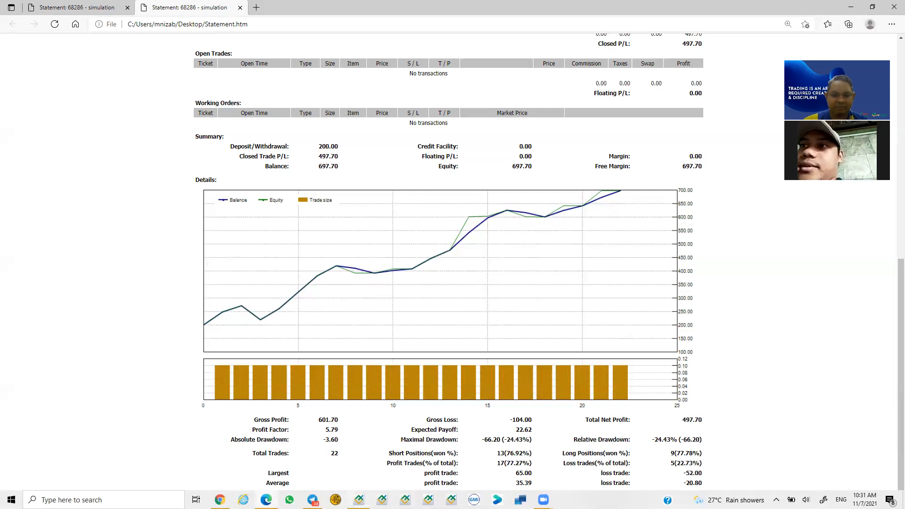
left_click(428, 500)
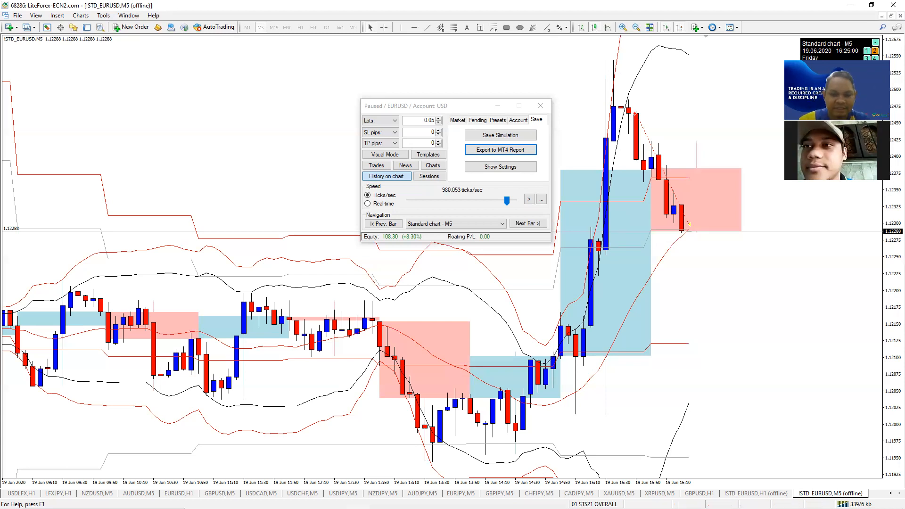
- Switch back to the Edge Statement report from the taskbar
mouse_move(532, 508)
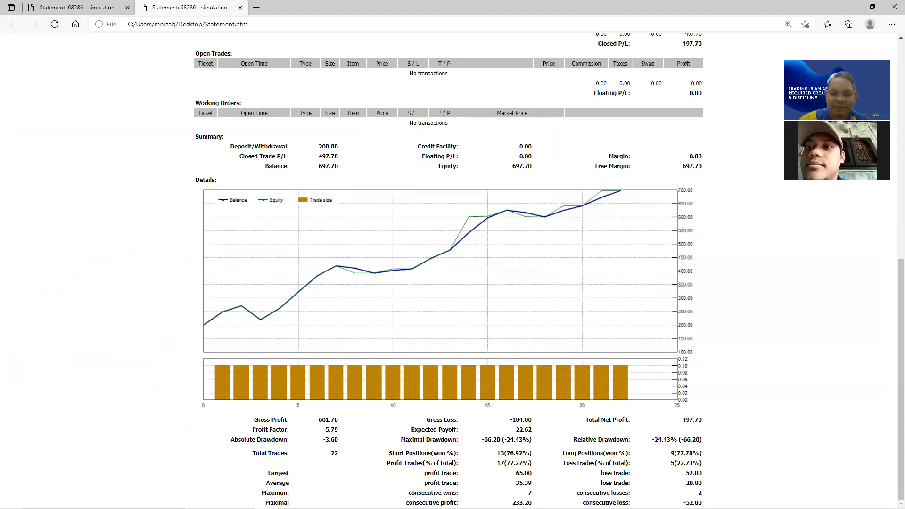
double_click(530, 493)
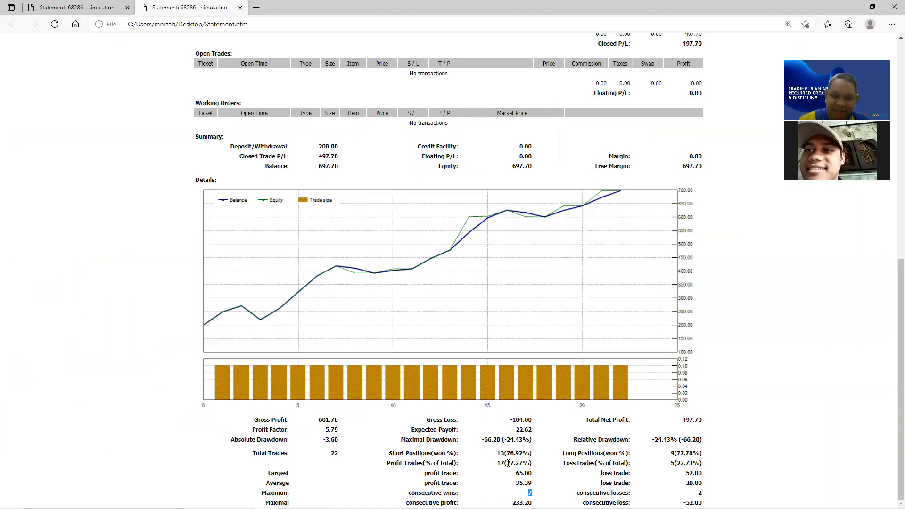
left_click_drag(506, 462, 539, 467)
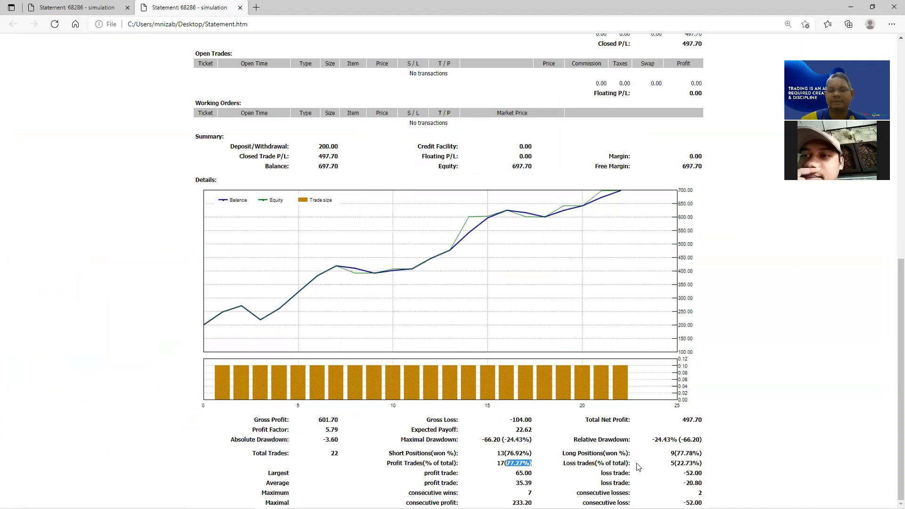
left_click_drag(675, 463, 712, 467)
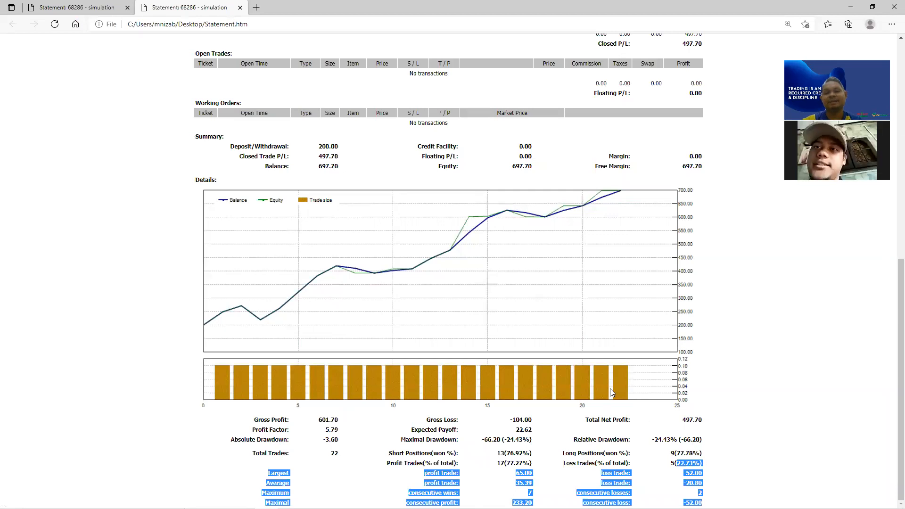
scroll(586, 376, "up", 9)
scroll(588, 381, "down", 9)
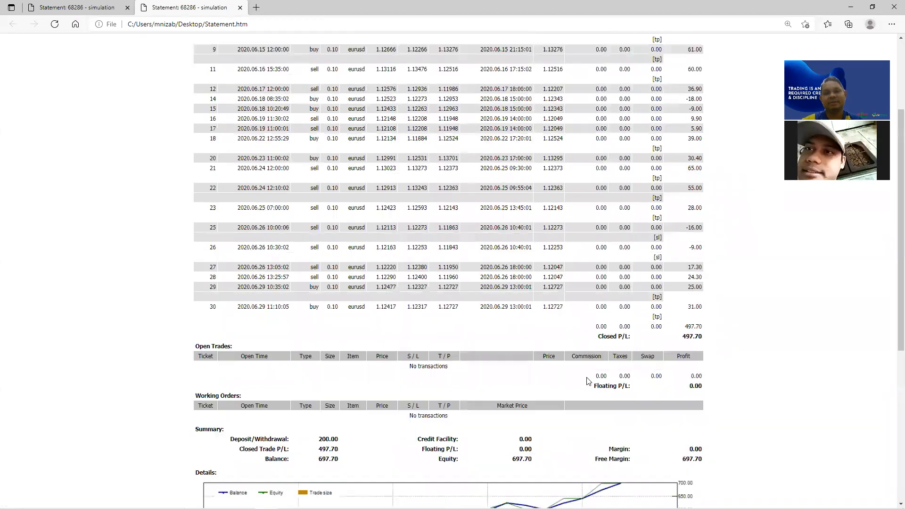
left_click(745, 372)
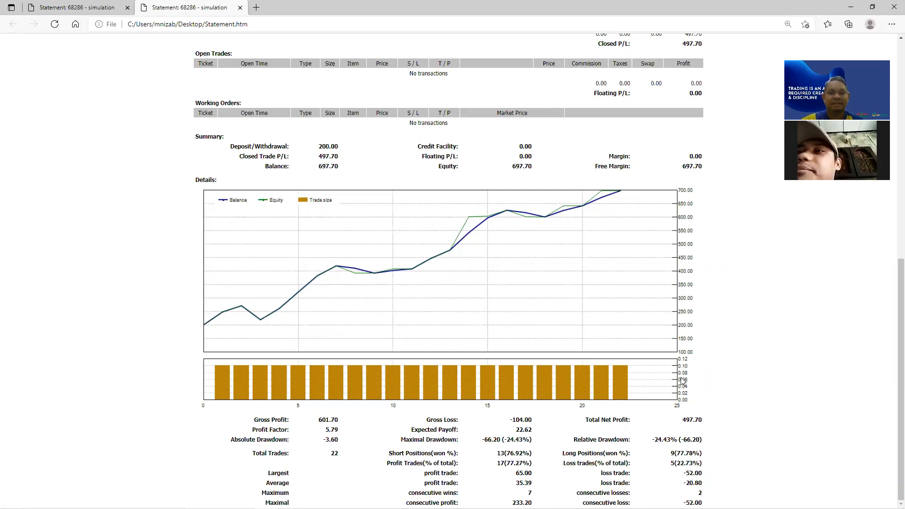
mouse_move(405, 508)
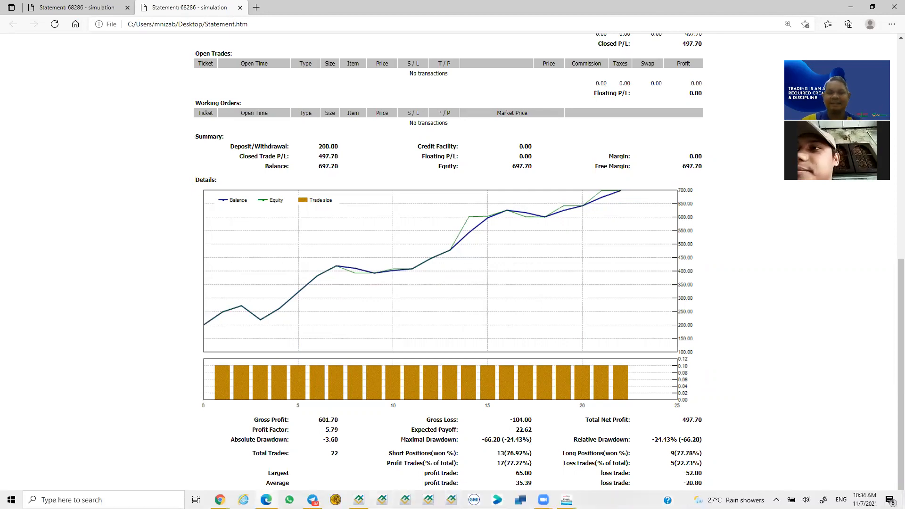
- Bring the paused EURUSD M5 MetaTrader 4 chart back in front of Edge
left_click(358, 500)
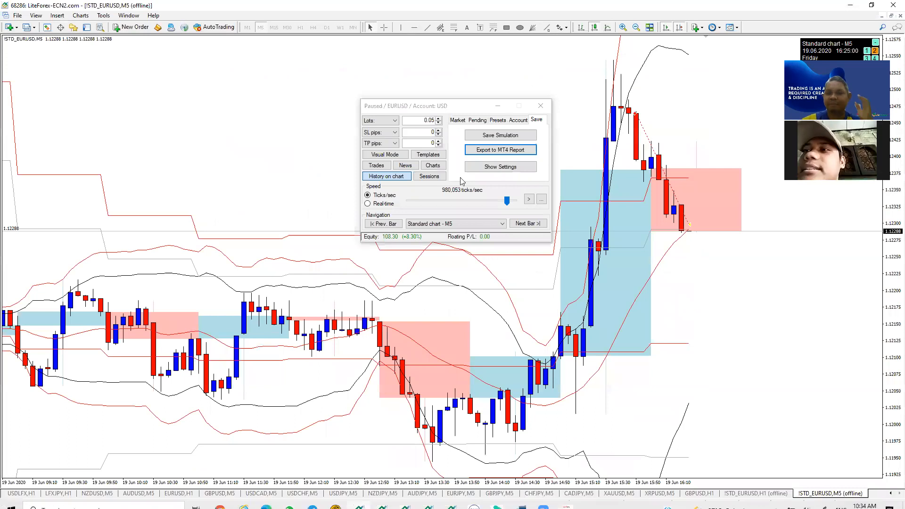